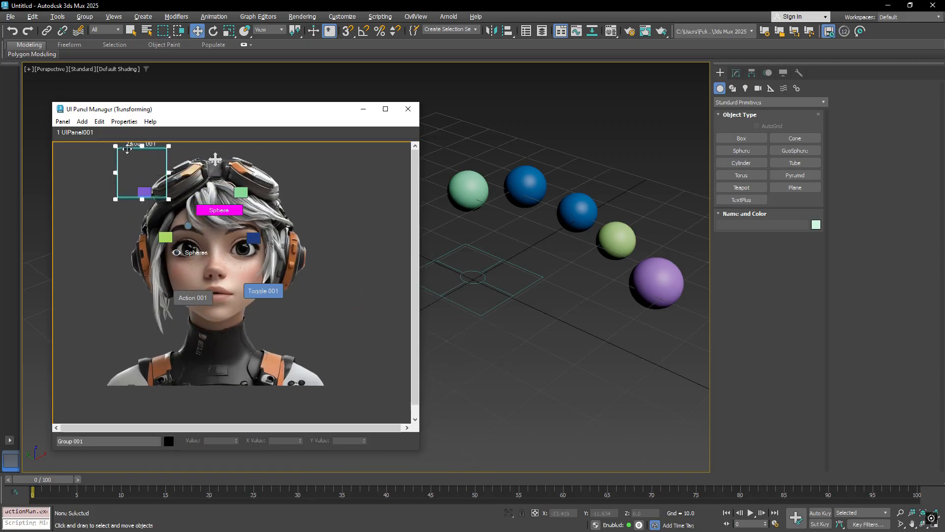
left_click(191, 148)
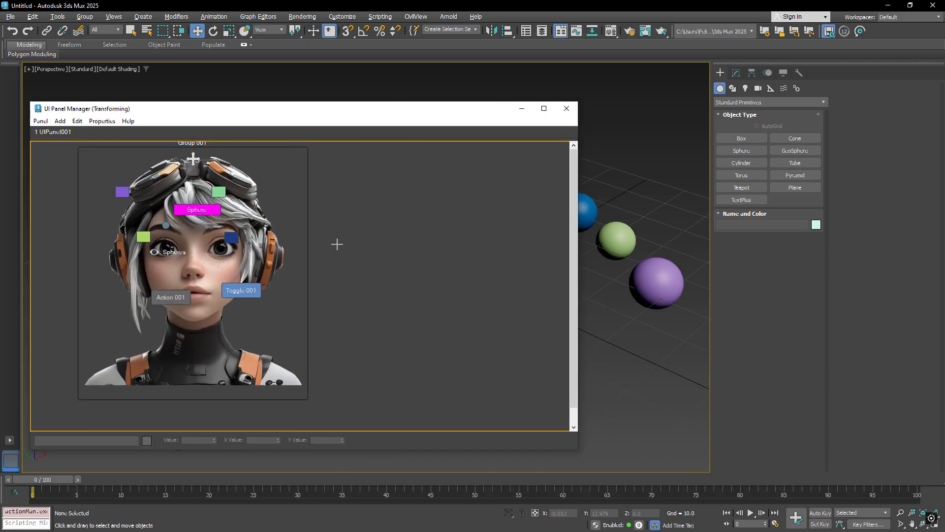
right_click(339, 225)
mouse_move(374, 227)
left_click(657, 333)
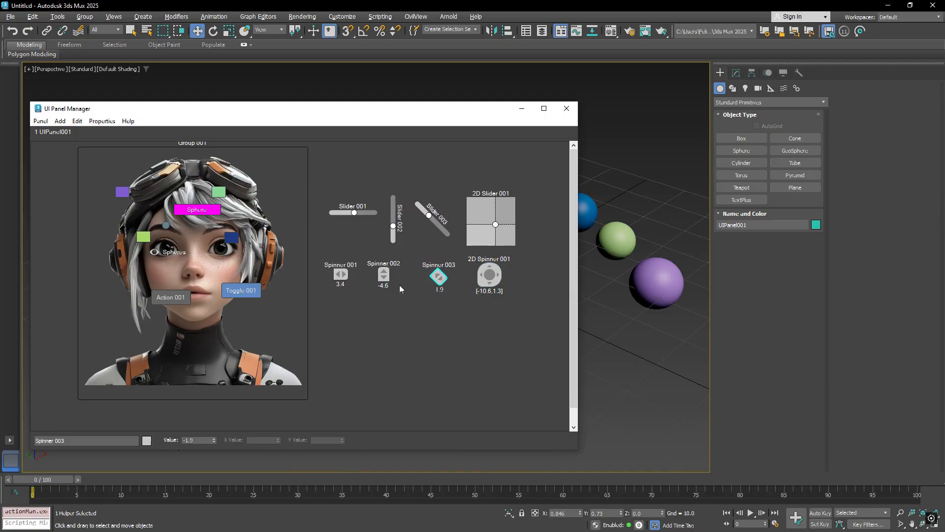
left_click_drag(384, 274, 384, 462)
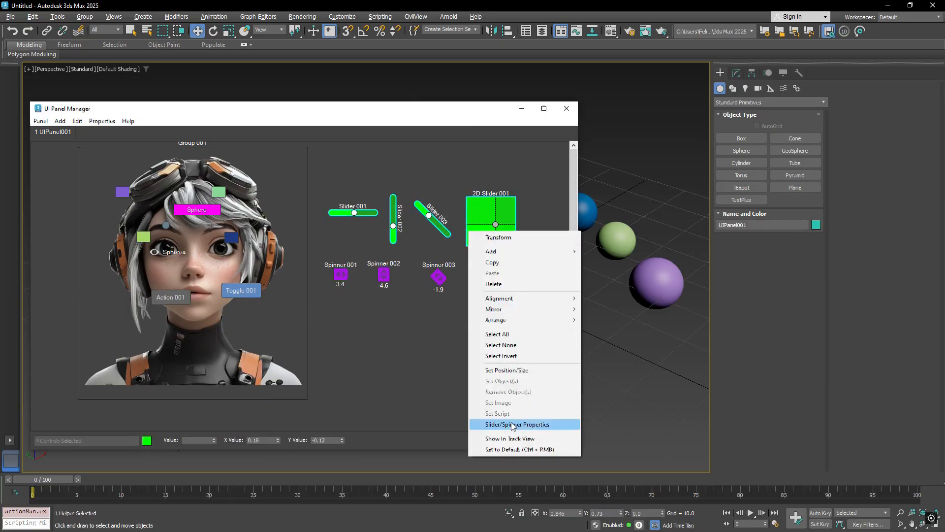
left_click(497, 421)
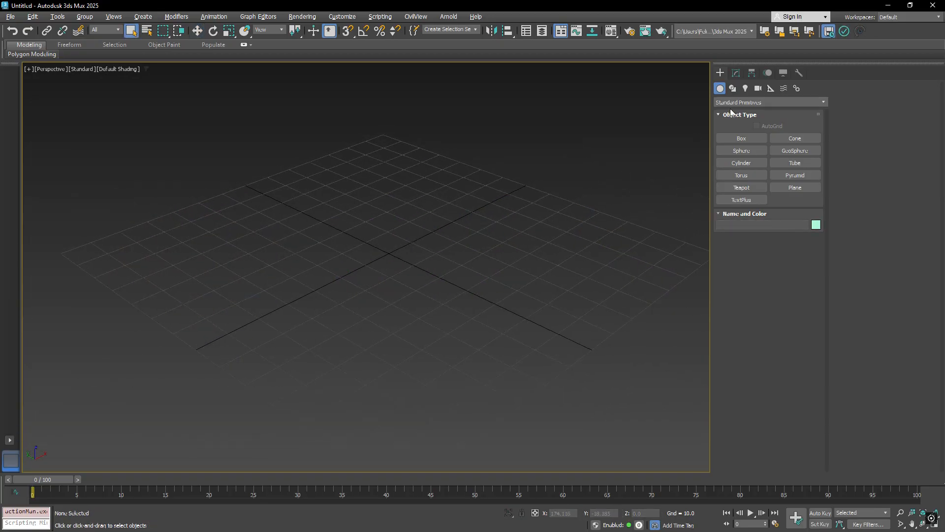
Step: Create a UI Panel helper at the centre of the grid
left_click(770, 89)
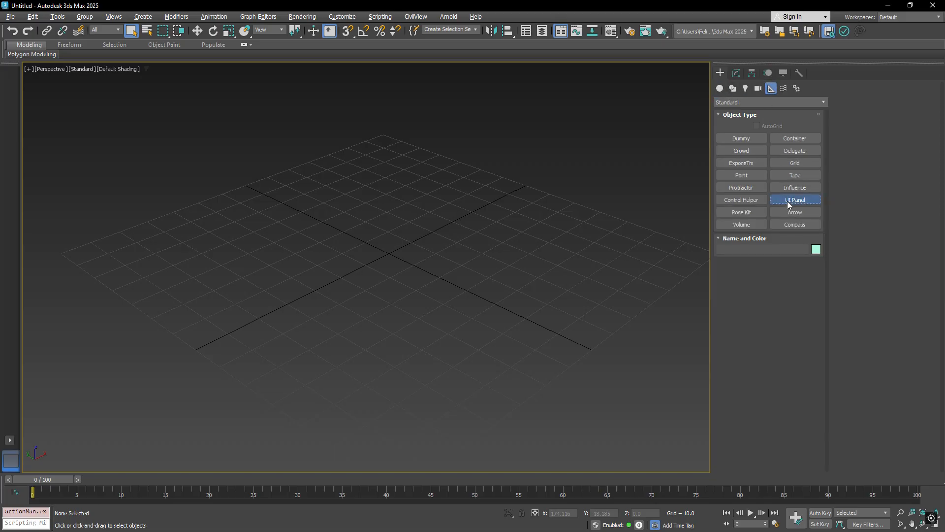
left_click(787, 201)
left_click(389, 251)
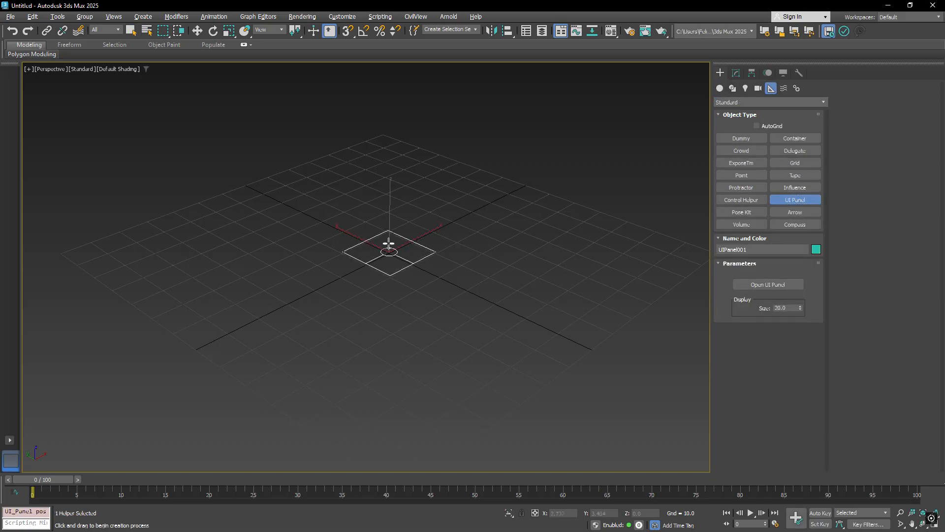
scroll(439, 246, "up", 4)
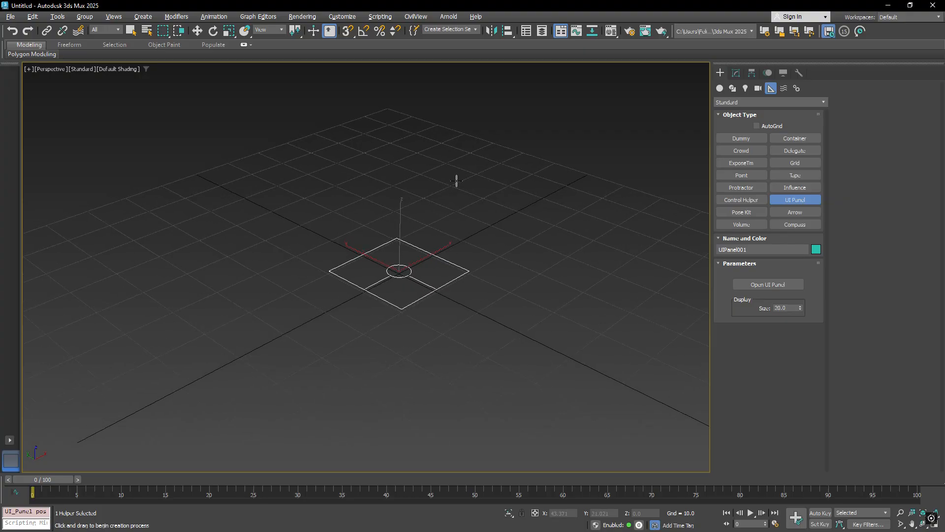
middle_click_drag(442, 226, 428, 232)
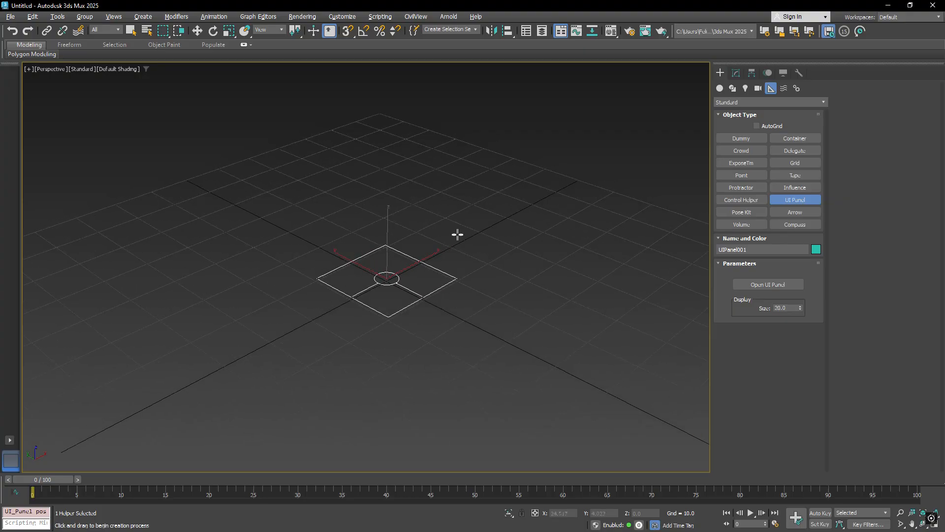
Step: Place three more UI Panel helpers behind and beside the first one and end the creation command
left_click(428, 172)
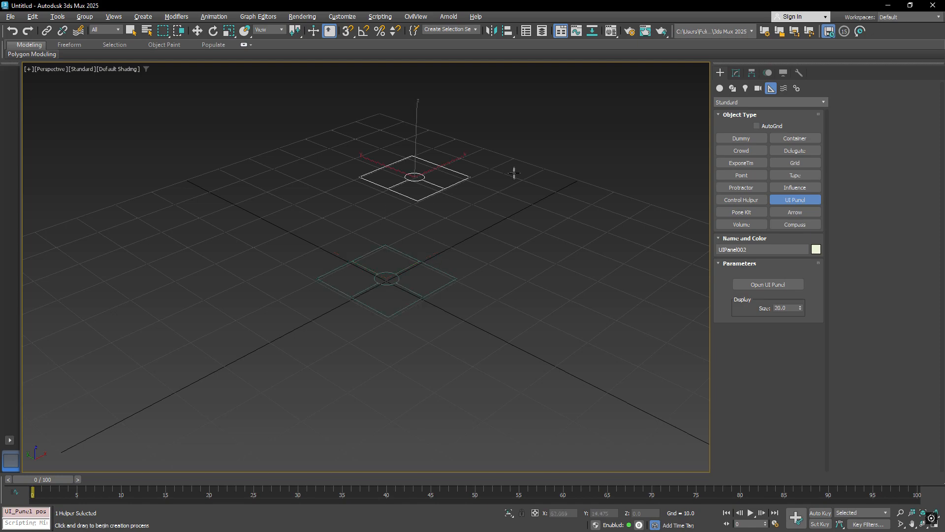
left_click(528, 174)
left_click(551, 259)
right_click(506, 239)
middle_click_drag(507, 240, 509, 248)
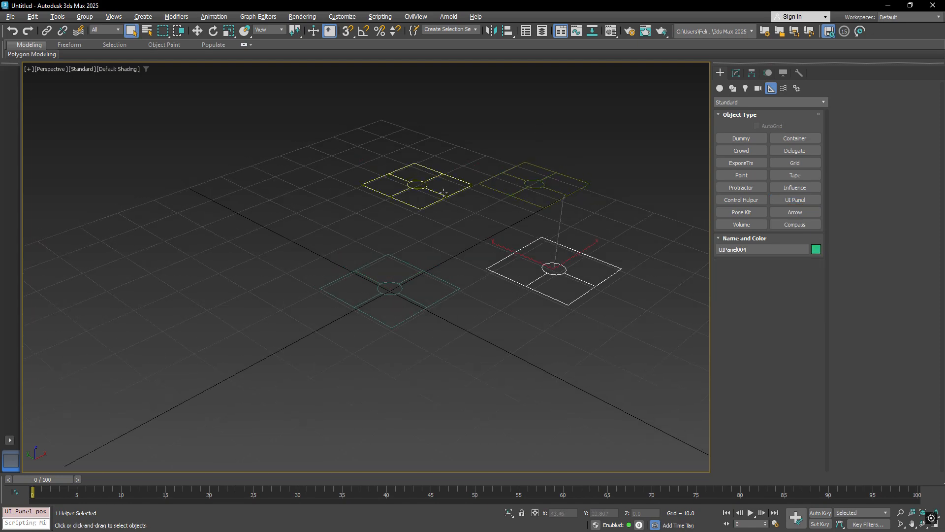
Step: Select the three extra UI Panel helpers and delete them, keeping only the one at the grid centre
left_click(443, 195)
left_click(516, 194)
left_click(540, 241)
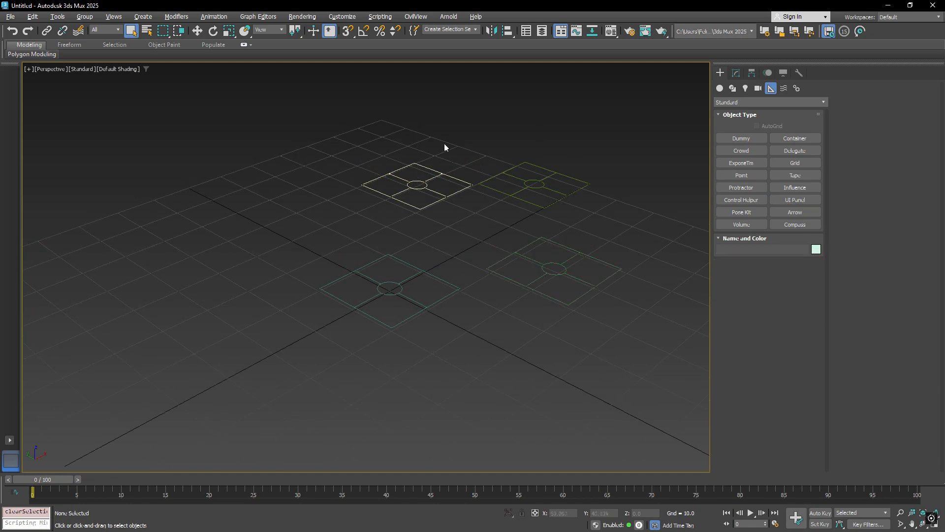
left_click_drag(444, 143, 564, 253)
key("Delete")
Step: Select the remaining UI Panel helper and open its panel in the UI Panel Manager
left_click(383, 320)
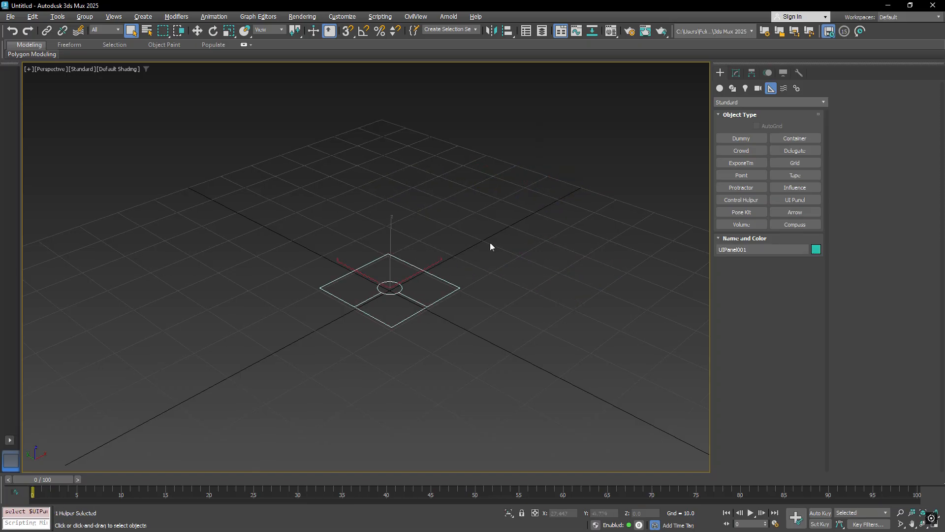
left_click(736, 72)
middle_click_drag(518, 242, 541, 223)
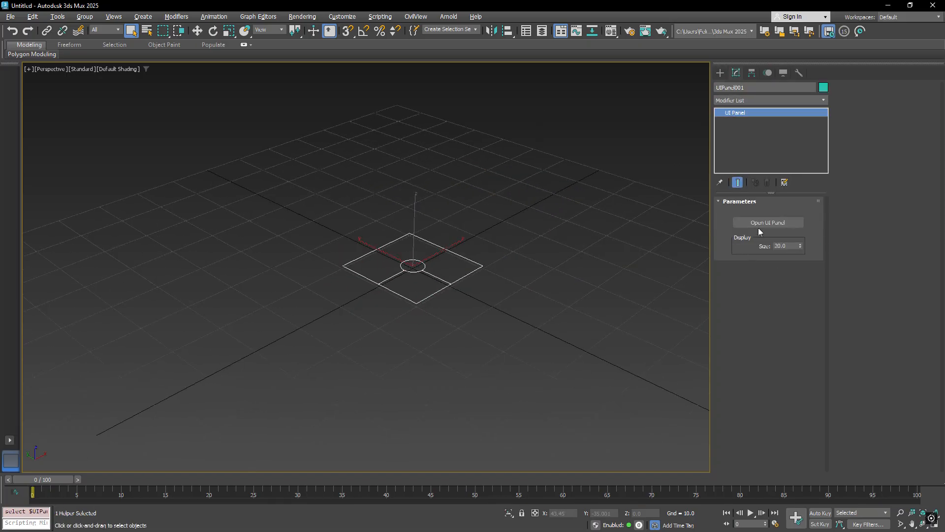
left_click(781, 224)
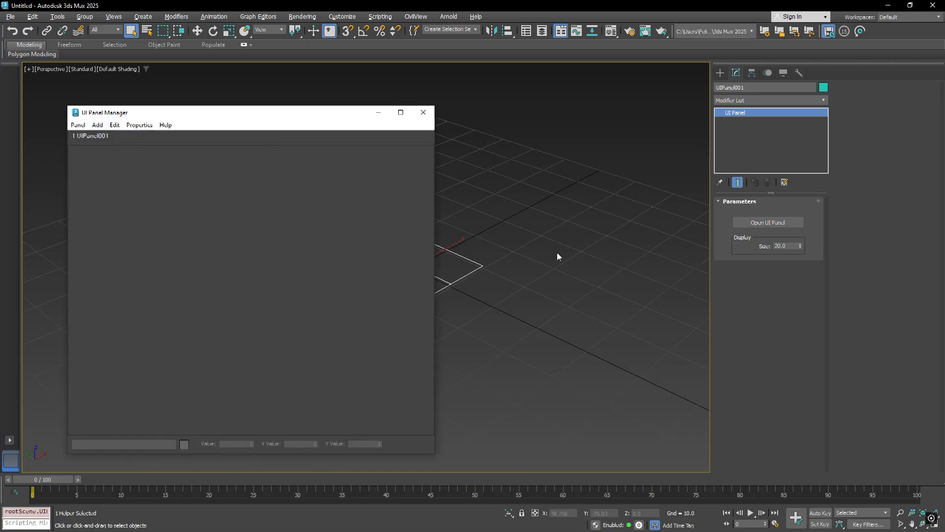
left_click_drag(243, 115, 262, 114)
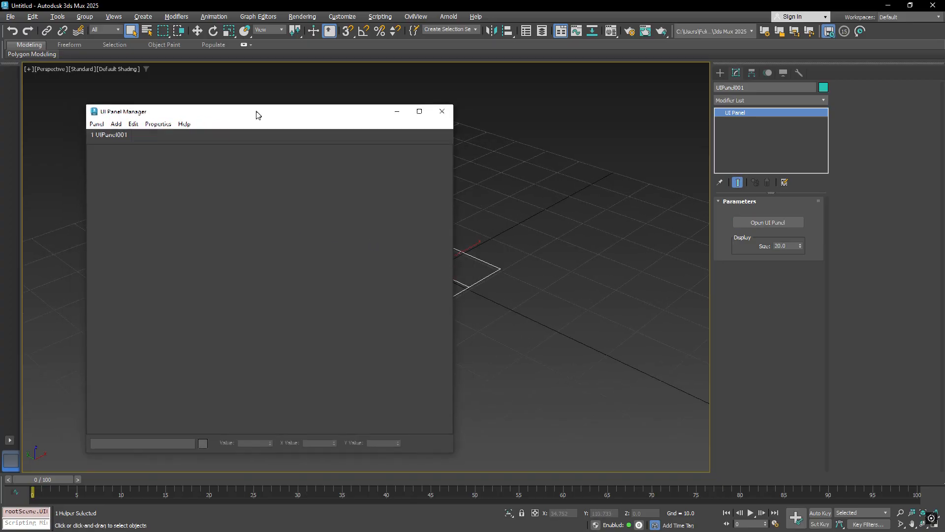
left_click(260, 18)
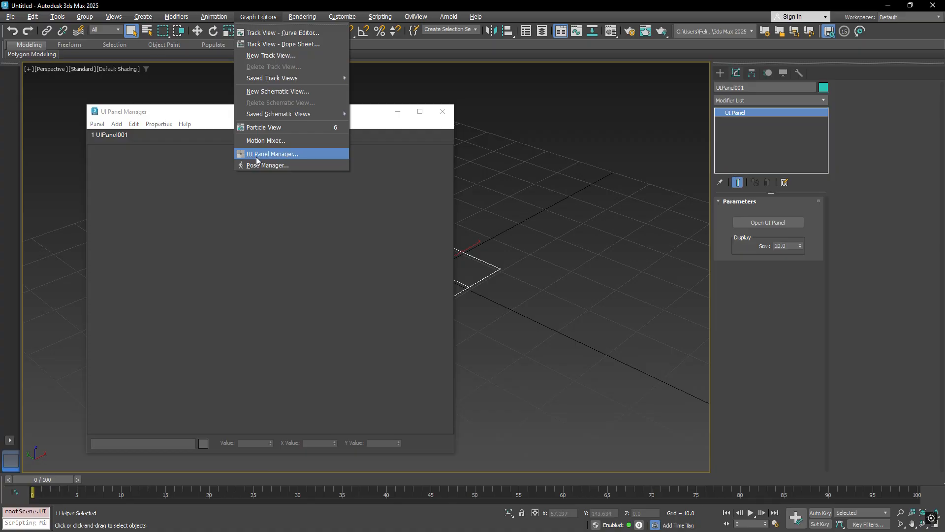
left_click(310, 157)
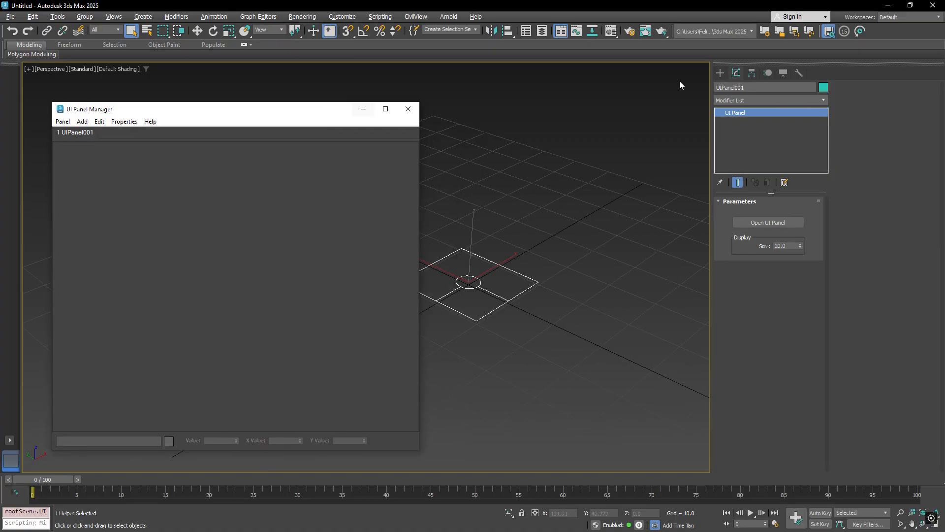
Step: Create five spheres in a diagonal row behind and beside the UI Panel helper
left_click(719, 73)
left_click(720, 88)
left_click(740, 150)
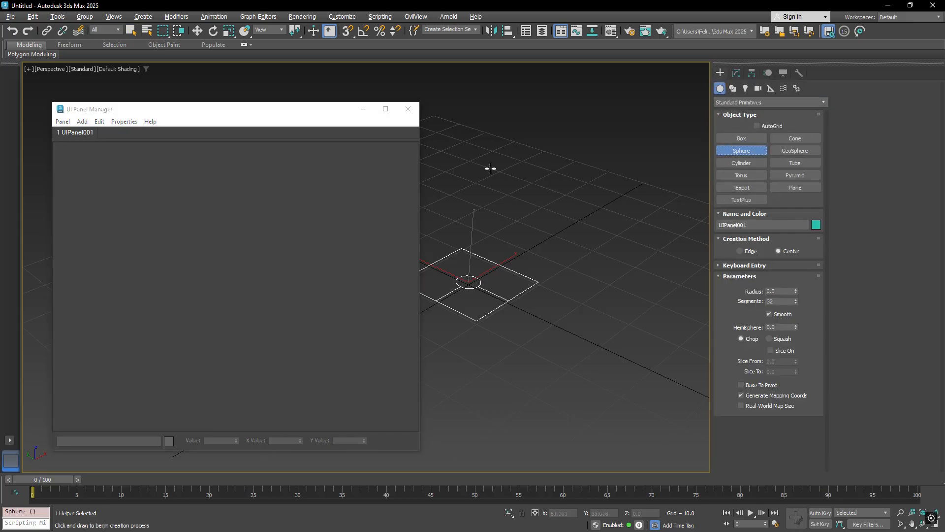
left_click_drag(470, 170, 541, 187)
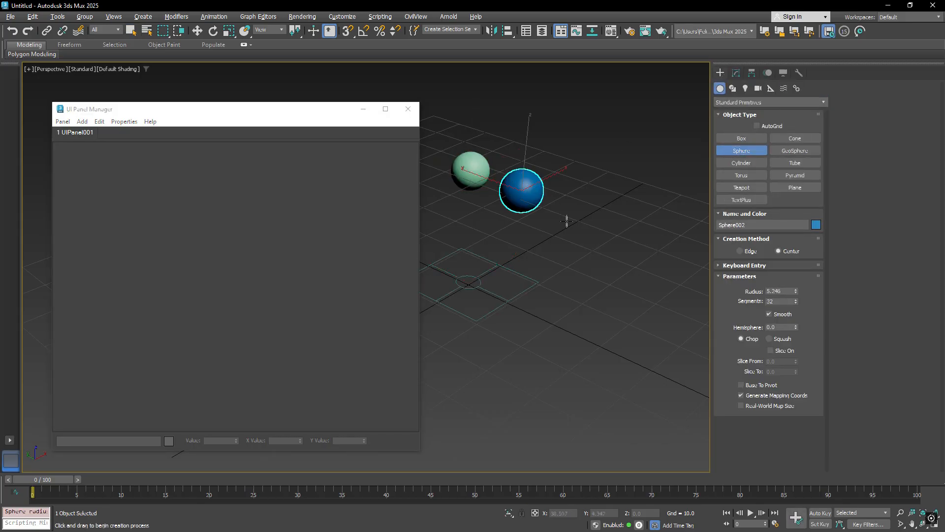
left_click_drag(571, 216, 681, 293)
right_click(527, 164)
Step: Select all five spheres and add the selected objects to UIPanel001 as picker controls
left_click_drag(632, 232, 632, 233, "ctrl")
left_click_drag(666, 241, 628, 309, "ctrl")
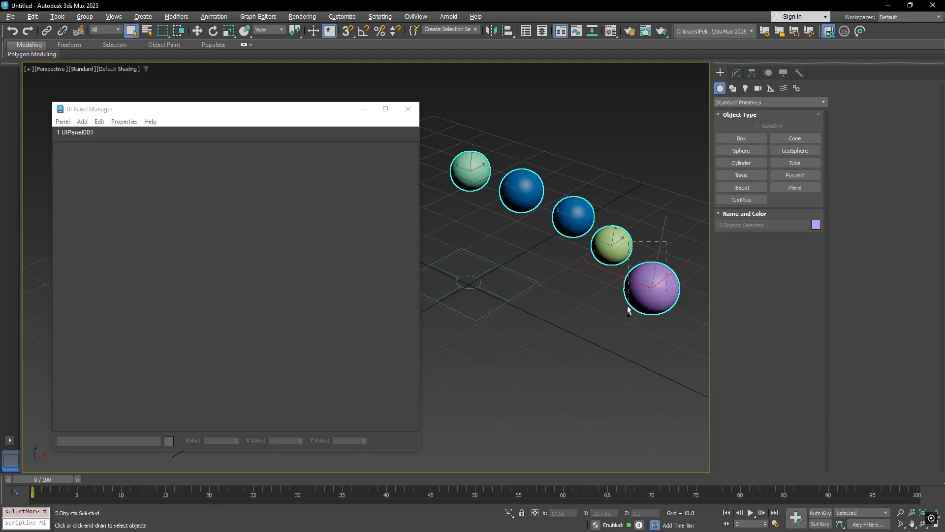
right_click(137, 187)
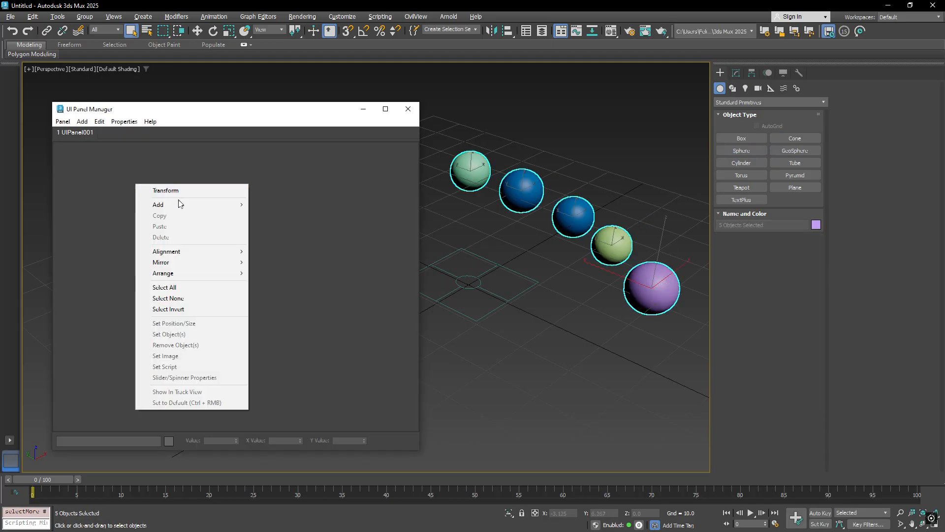
mouse_move(170, 204)
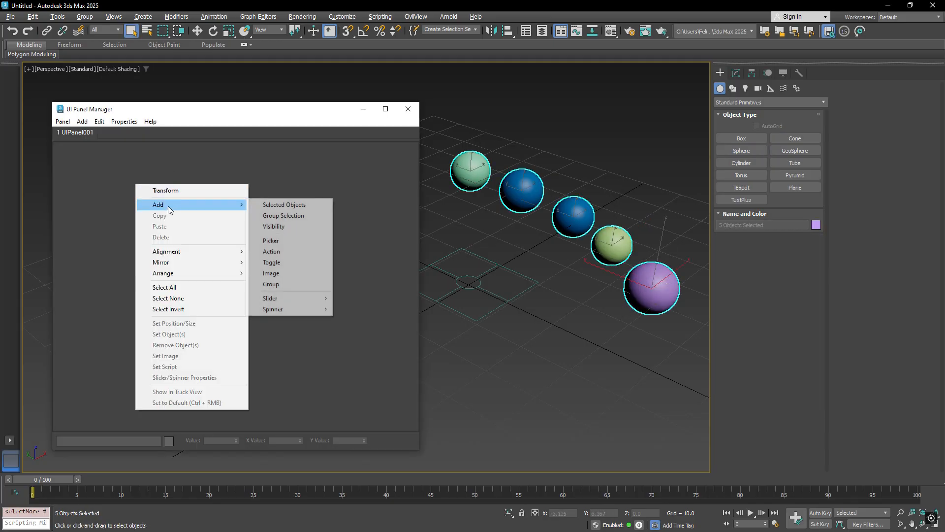
left_click(290, 205)
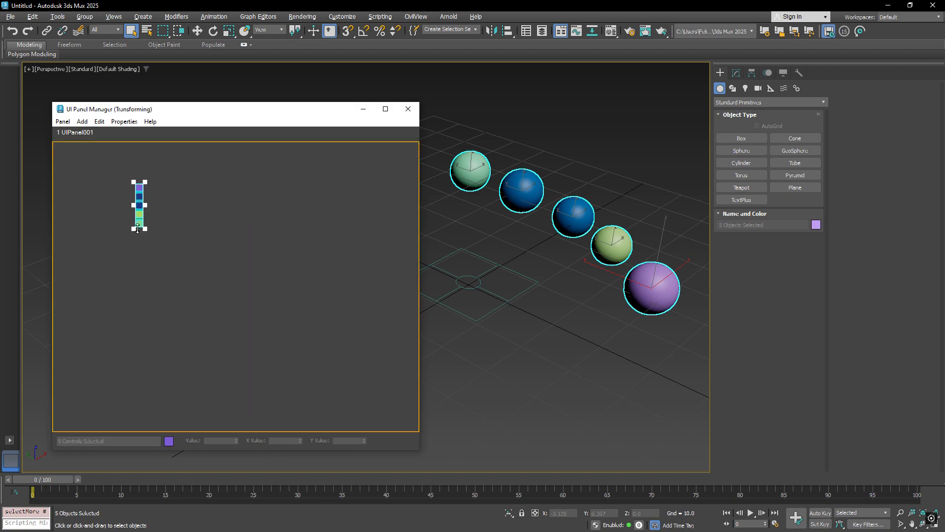
Step: Spread the five sphere pickers out into a spaced horizontal row in the panel
left_click_drag(152, 196, 192, 190)
left_click(178, 199)
left_click_drag(134, 178, 249, 199)
left_click(173, 198)
left_click(143, 189)
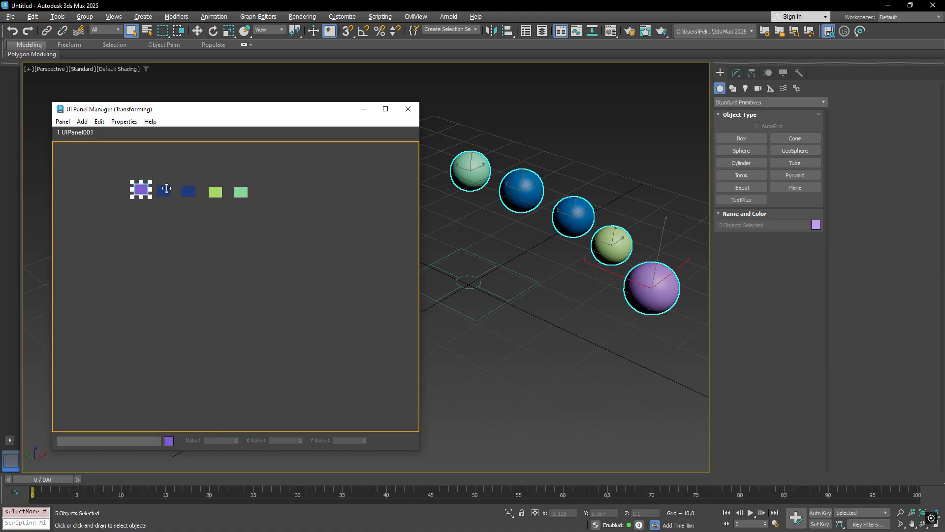
Step: Place the second picker above the row as a wide rectangle, colour it magenta and label it Sphere
left_click_drag(161, 191, 202, 178)
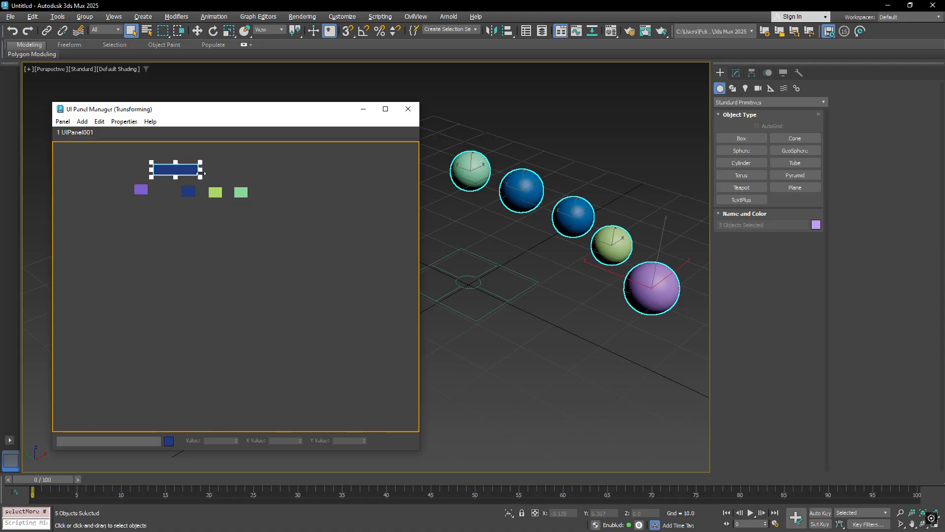
left_click(170, 441)
left_click(78, 342)
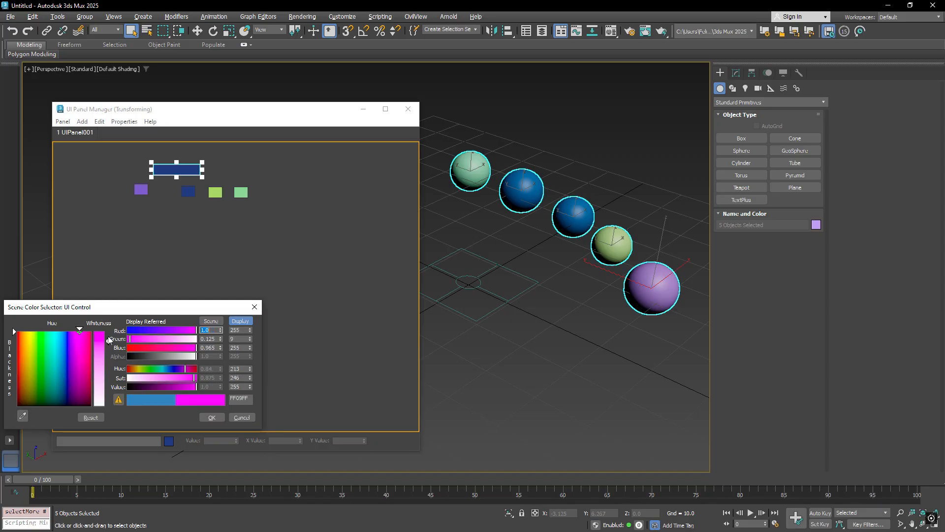
left_click(203, 417)
left_click(127, 440)
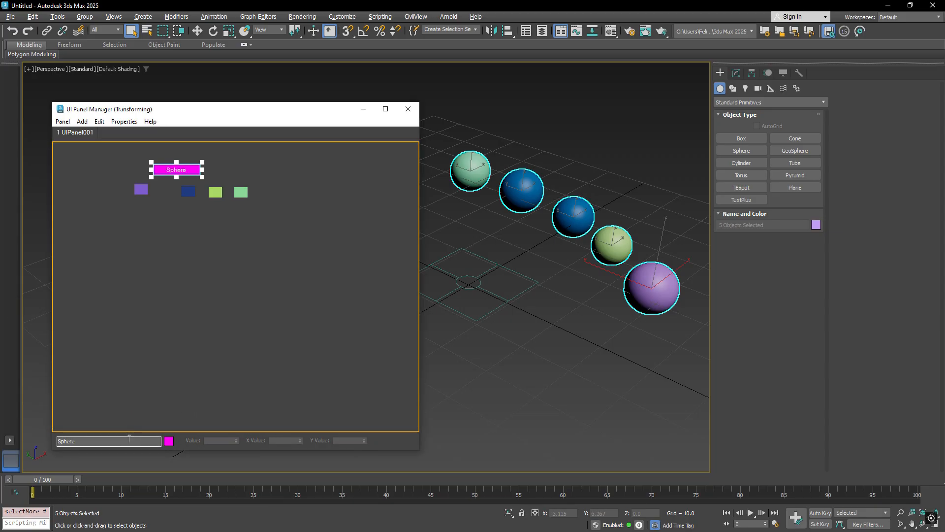
left_click(209, 249)
Step: Adjust the positions of the purple and dark blue pickers in the row and turn off Transform mode
left_click(141, 190)
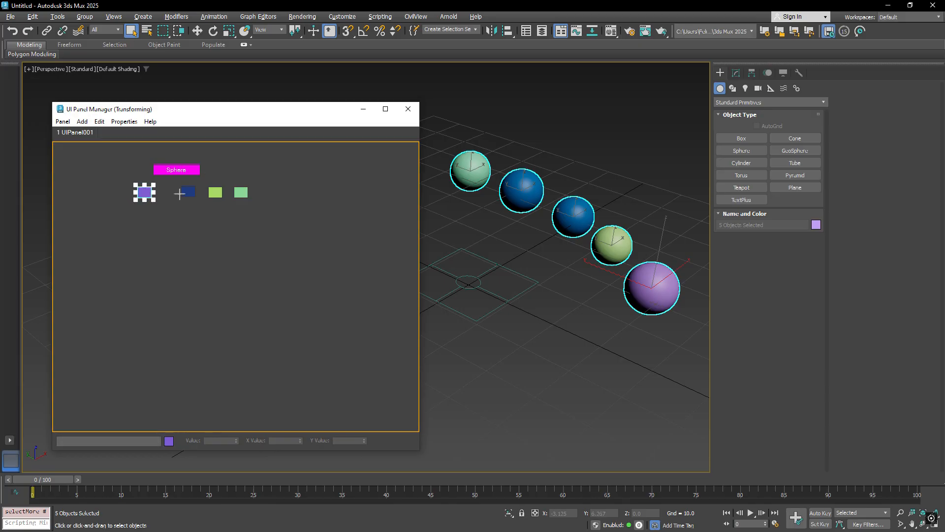
left_click(189, 192)
right_click(231, 217)
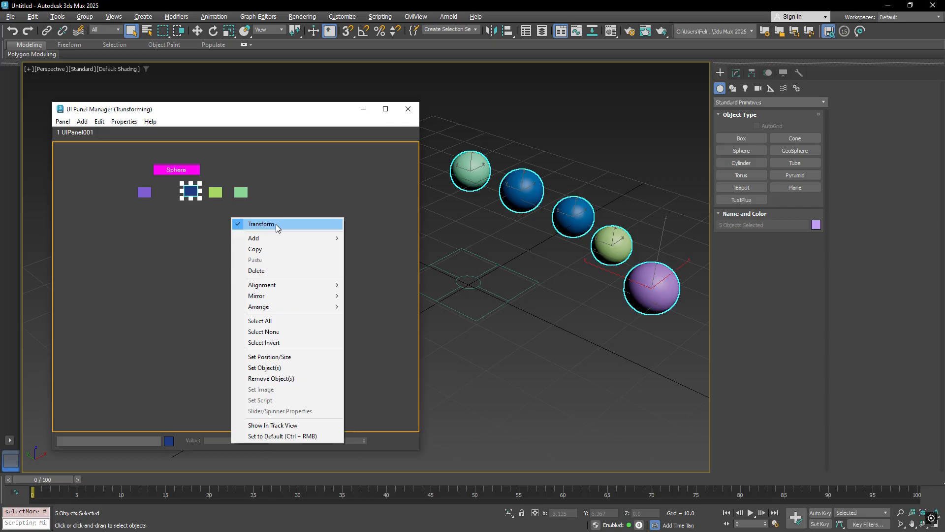
left_click(276, 224)
Step: Test the panel's pickers by selecting the spheres through them, individually and with a selection region
left_click(145, 192)
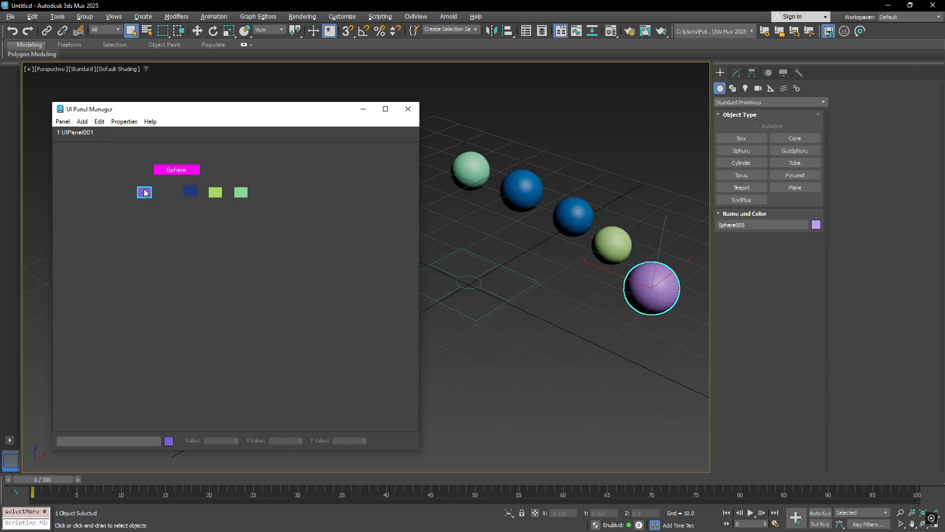
left_click(191, 192)
left_click(215, 192)
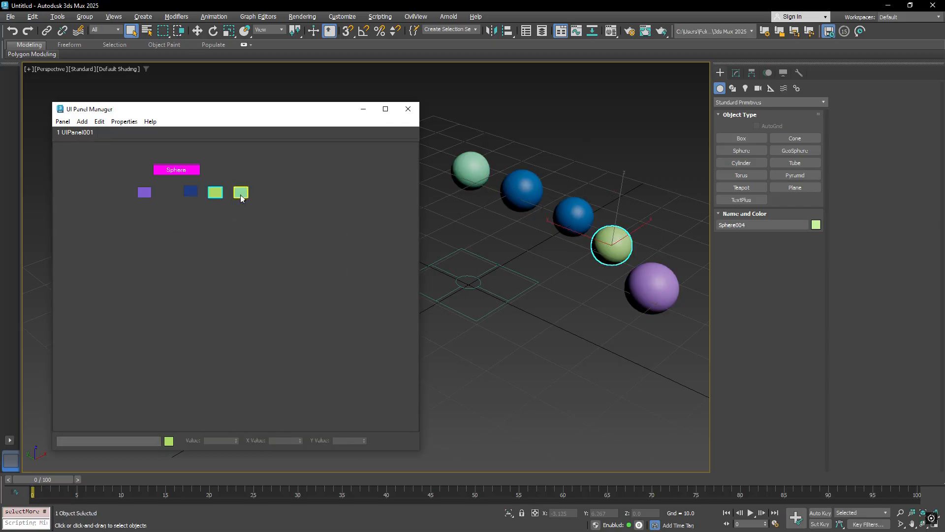
left_click(241, 192)
left_click(216, 193)
left_click(191, 192)
left_click(186, 170)
left_click(191, 192)
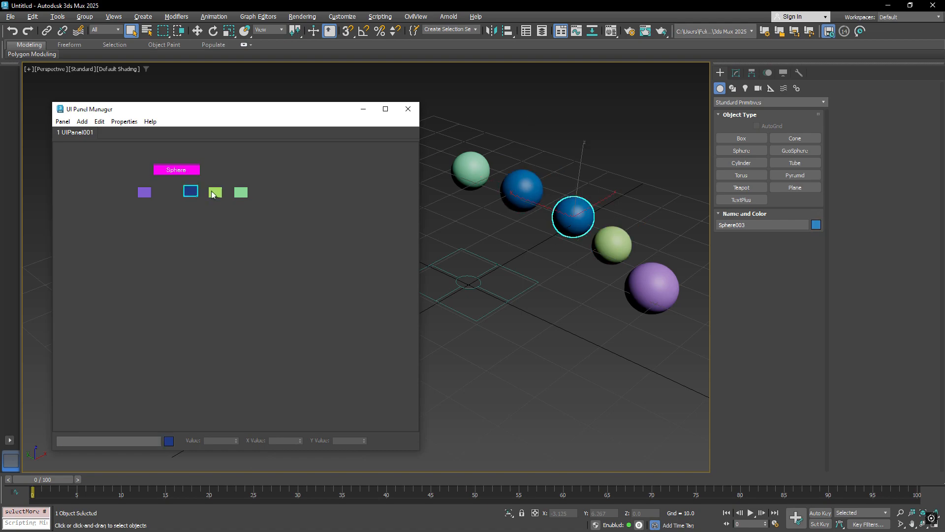
left_click(215, 193)
left_click(241, 193)
left_click(193, 192)
left_click(211, 192)
left_click_drag(263, 183, 213, 200)
Step: Select all five pickers and add a Group Selection control below the picker row
left_click_drag(95, 143, 284, 247)
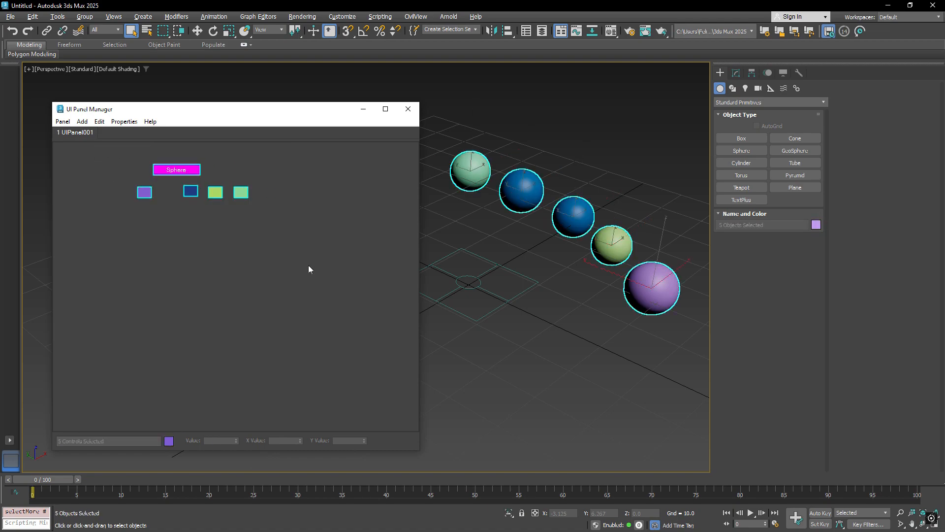
right_click(240, 226)
mouse_move(270, 247)
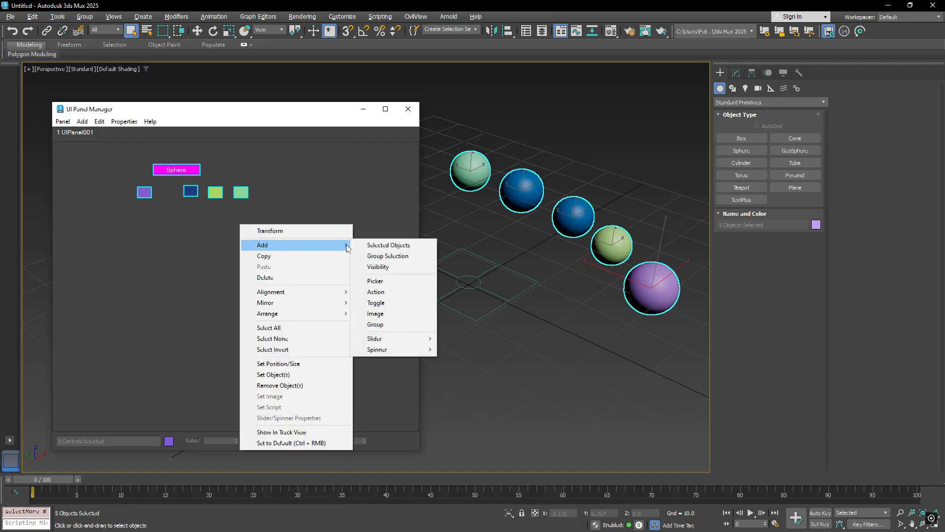
left_click(393, 260)
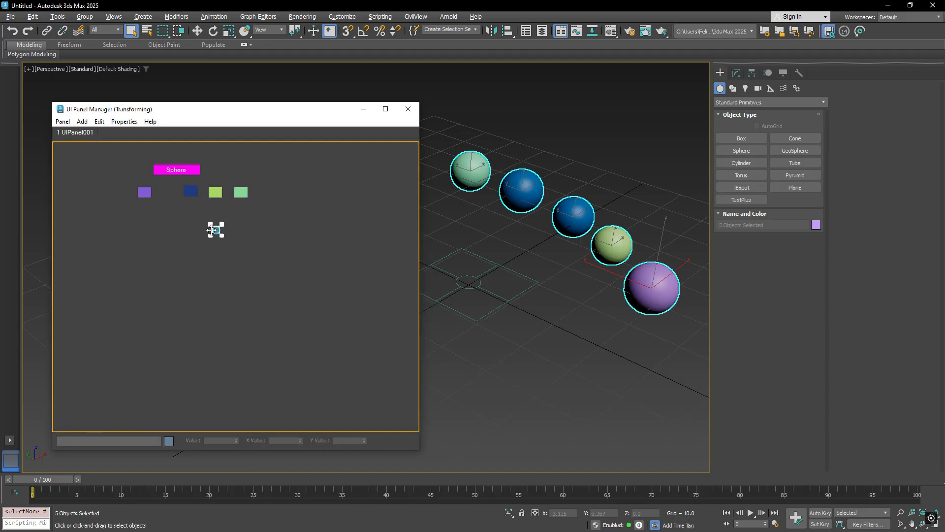
Step: Place the Group Selection control below the dark blue picker, leave Transform mode and select all five spheres through it
left_click(188, 226)
right_click(211, 225)
left_click(195, 233)
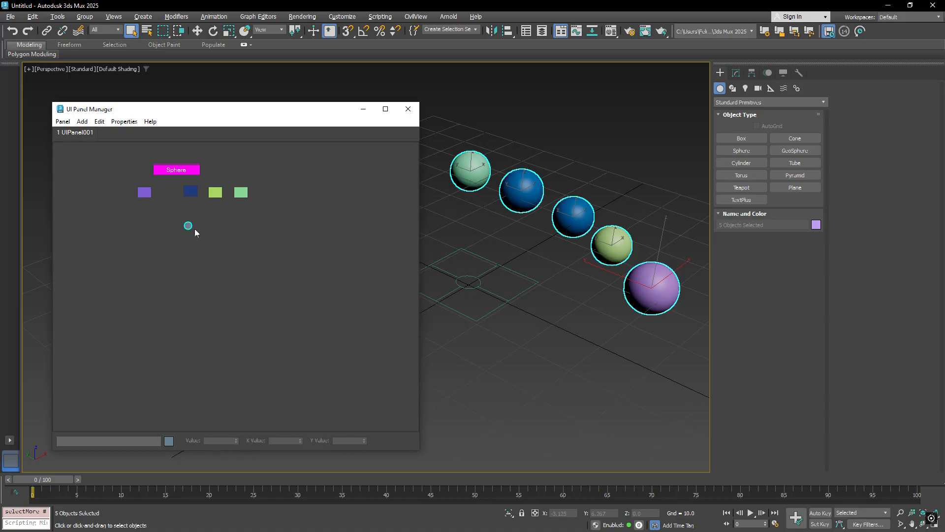
left_click(188, 226)
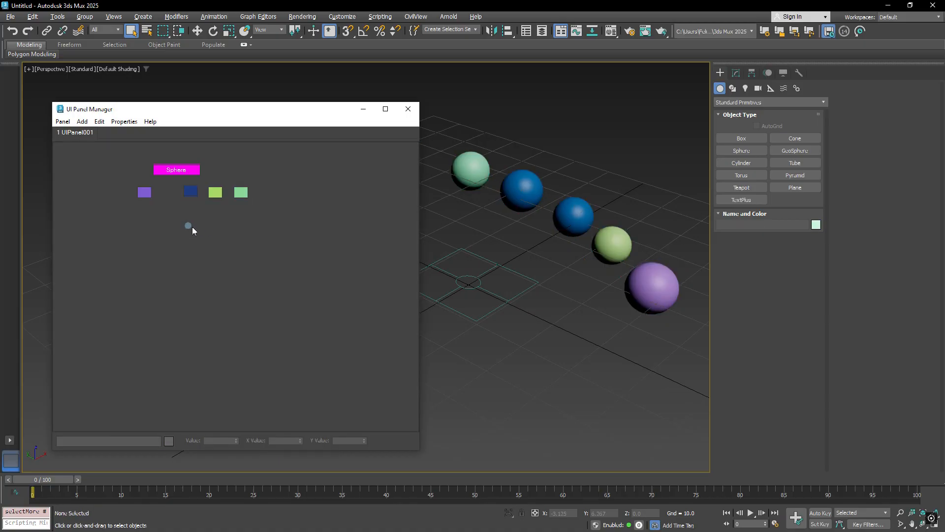
Step: Add a Visibility control for the selected spheres, place it below the Group Selection control and leave Transform mode
right_click(275, 231)
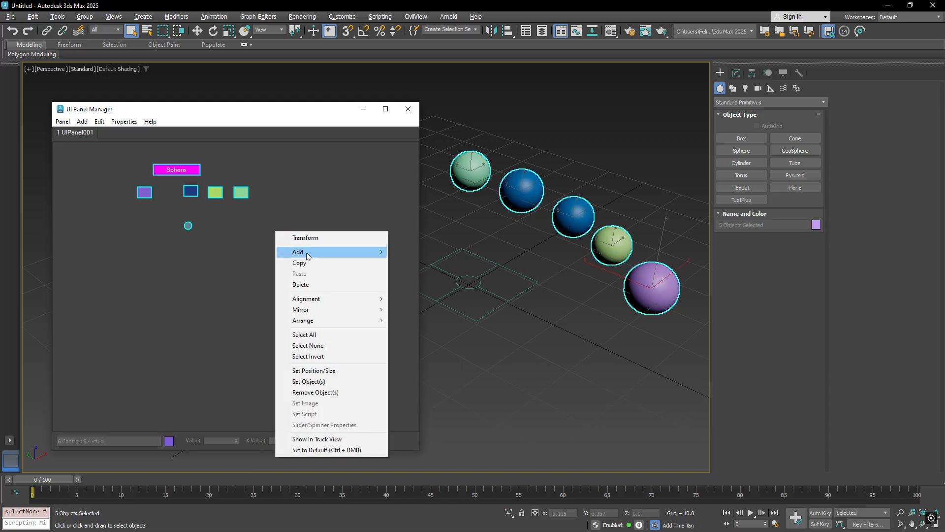
mouse_move(355, 252)
left_click(422, 276)
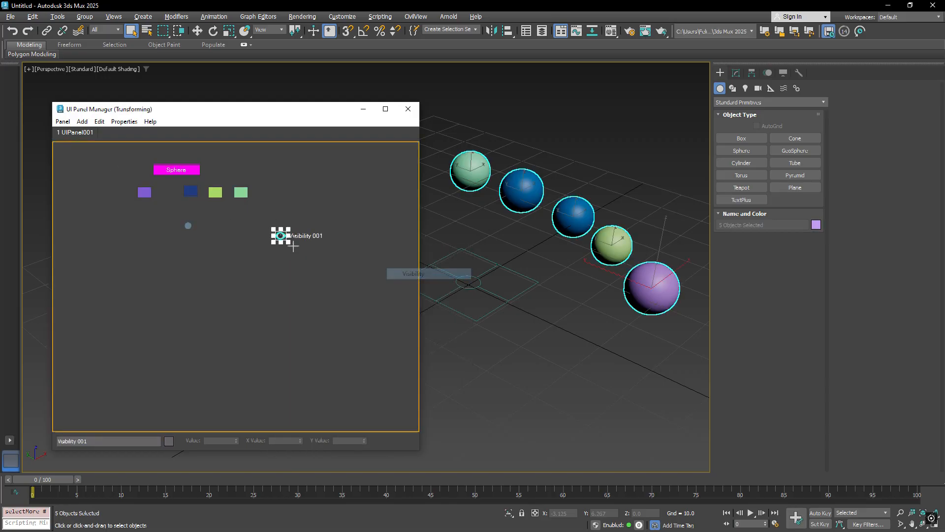
left_click_drag(282, 237, 178, 253)
right_click(208, 247)
left_click(235, 254)
Step: Test the Visibility control by repeatedly hiding and showing the five spheres, ending with them shown
left_click(175, 253)
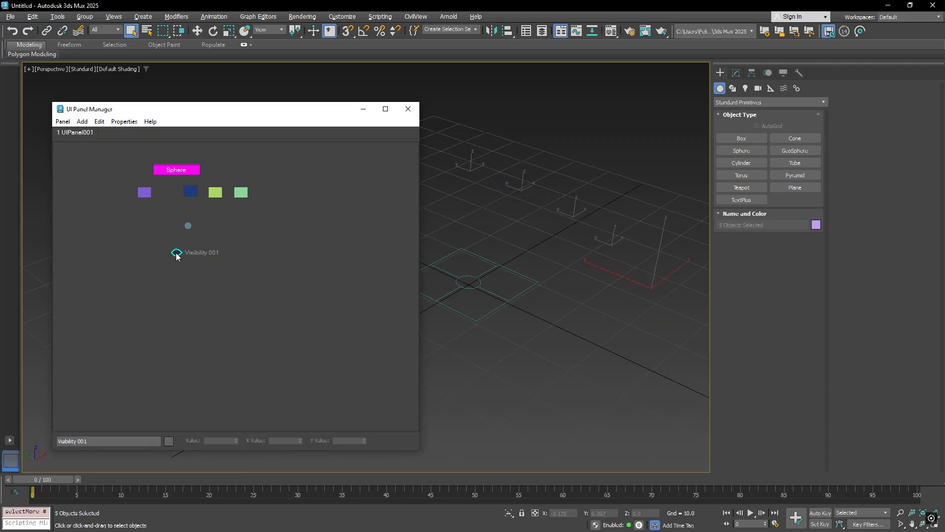
left_click(176, 254)
left_click(176, 254)
left_click(176, 254)
left_click(177, 253)
left_click(177, 253)
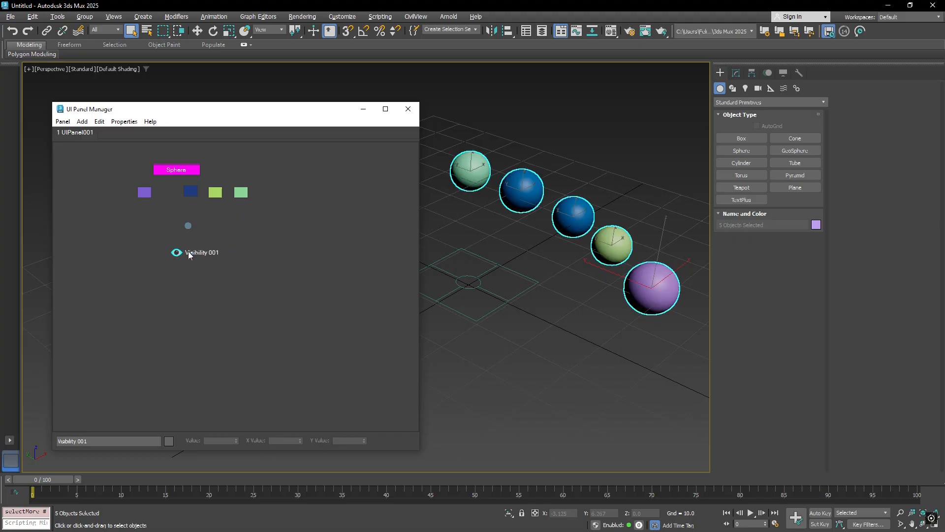
Step: Change the Visibility control's label to Spheres
left_click(193, 253)
left_click_drag(167, 240, 190, 270)
left_click_drag(97, 442, 13, 438)
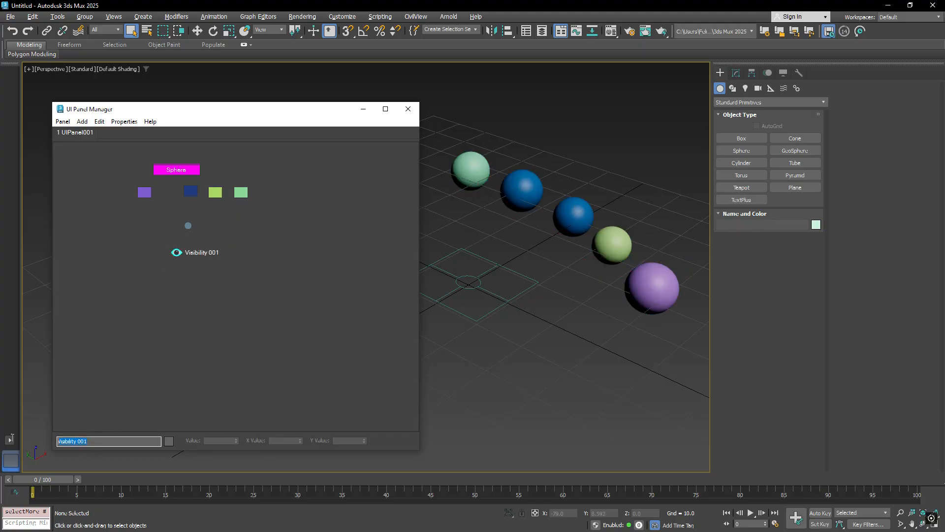
type("Spheres")
key("Return")
left_click(281, 293)
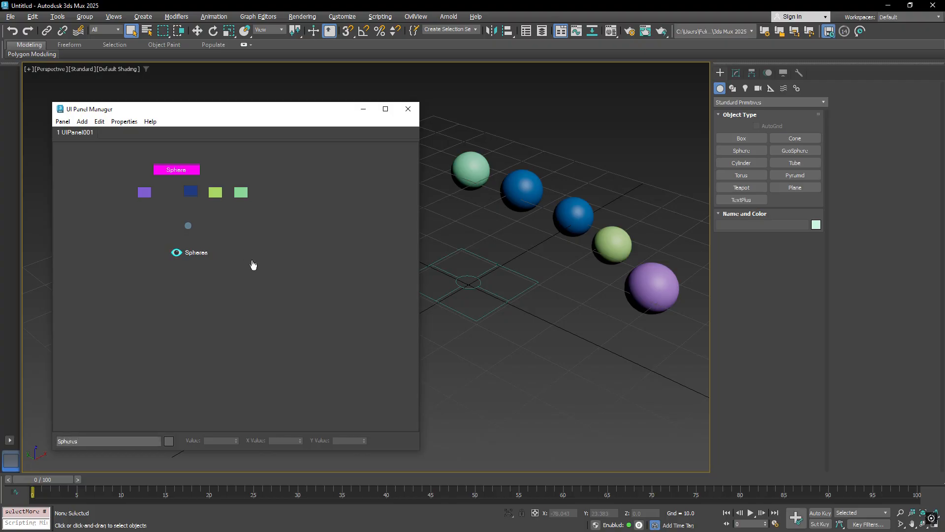
Step: Add an Action control, place it below the Spheres visibility control and leave Transform mode
right_click(240, 231)
mouse_move(306, 252)
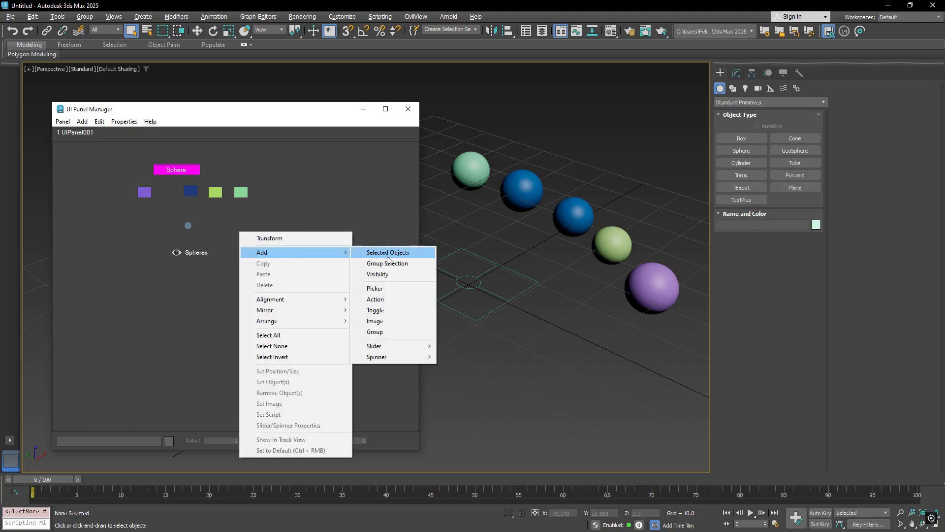
left_click(377, 300)
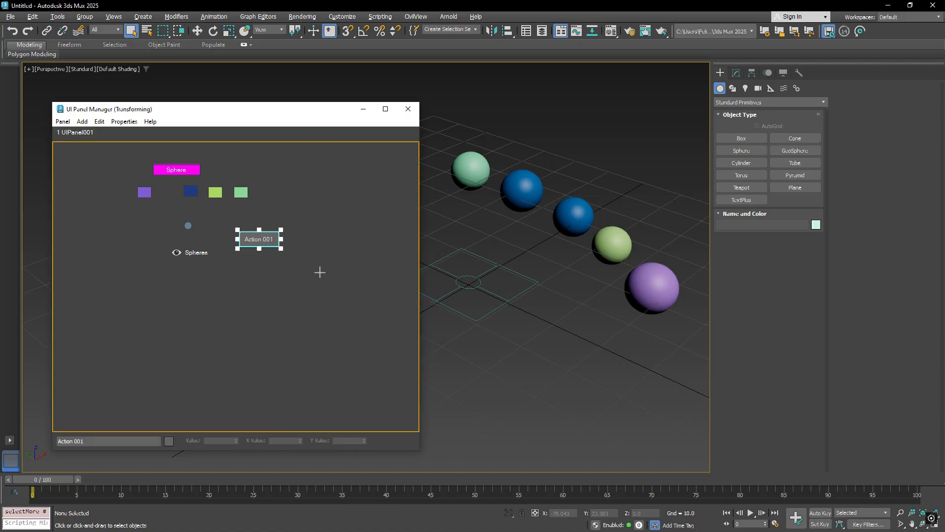
left_click_drag(261, 240, 195, 297)
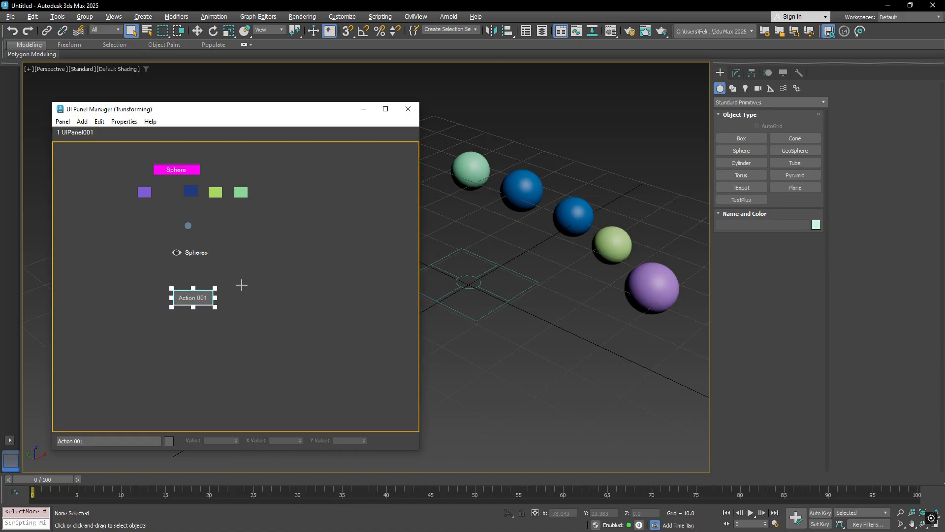
right_click(241, 285)
left_click(242, 285)
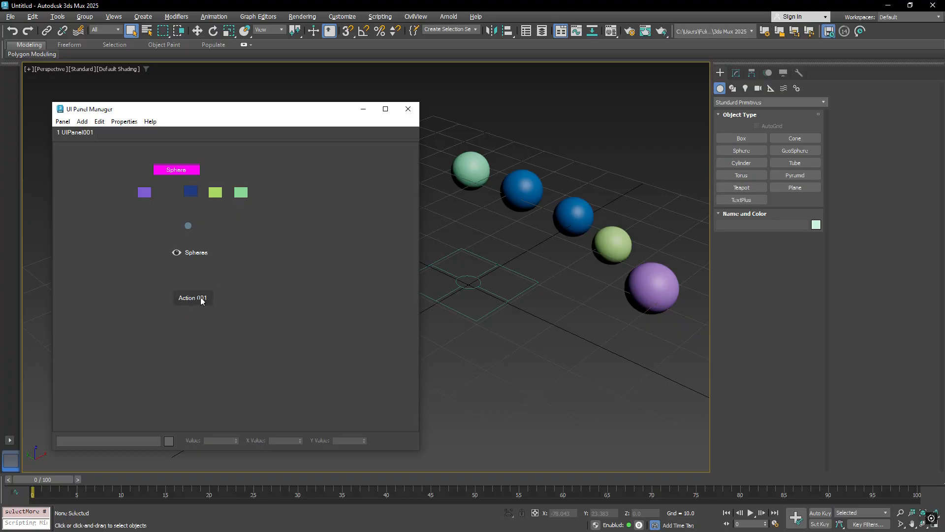
Step: Set the Action control's script so that it assigns [0,0,0] to $sphere001.position, and close the script window
left_click(205, 298)
right_click(205, 298)
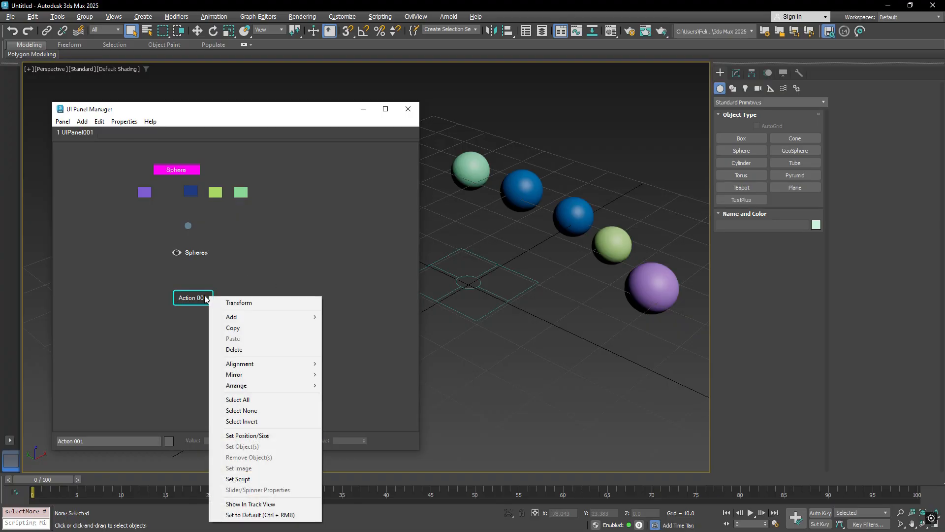
left_click(237, 479)
left_click_drag(346, 253, 282, 236)
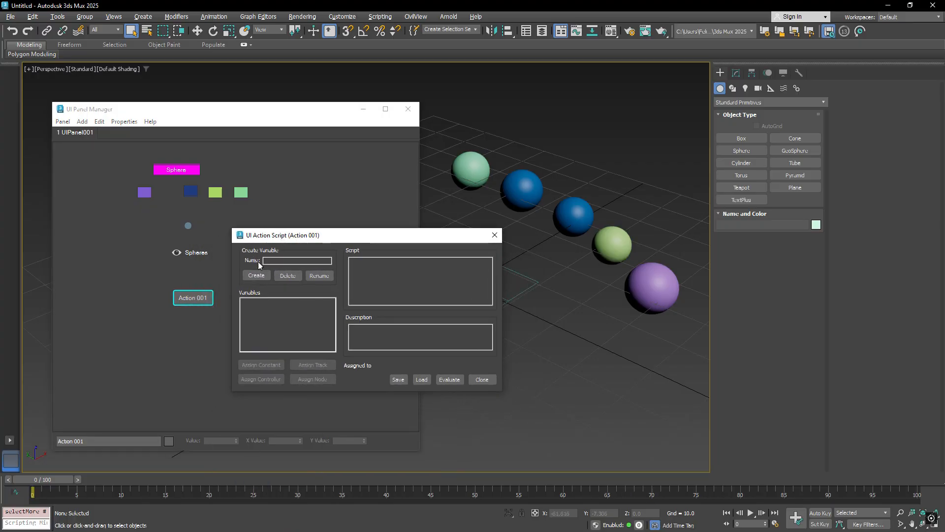
left_click_drag(373, 238, 380, 229)
left_click(378, 256)
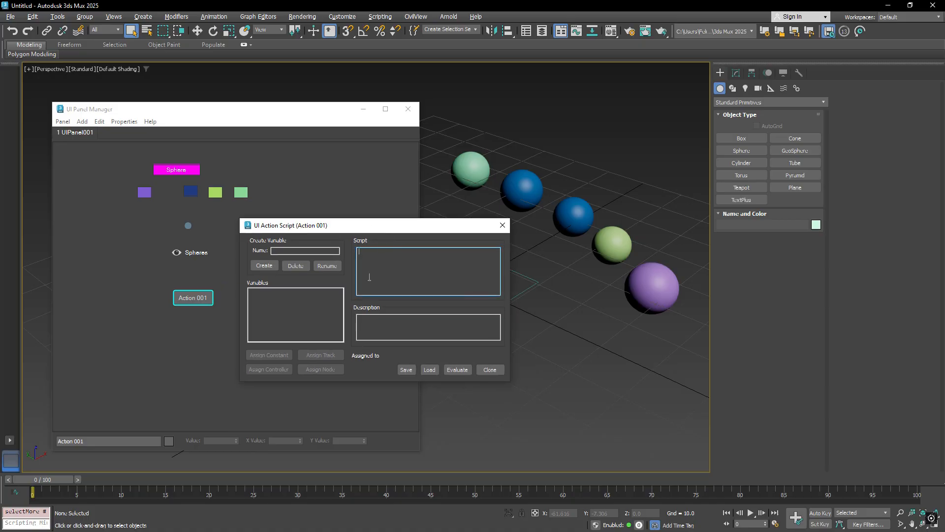
left_click(292, 250)
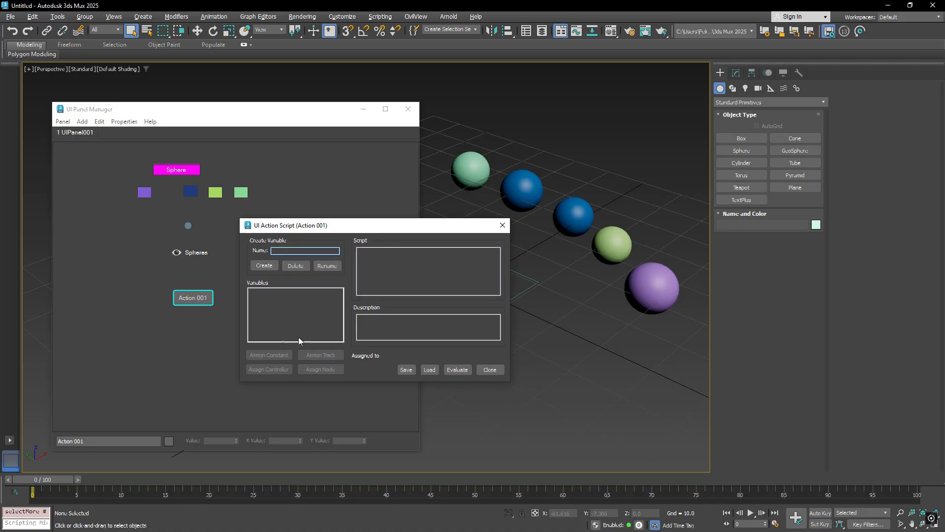
left_click_drag(382, 231, 365, 232)
left_click(362, 267)
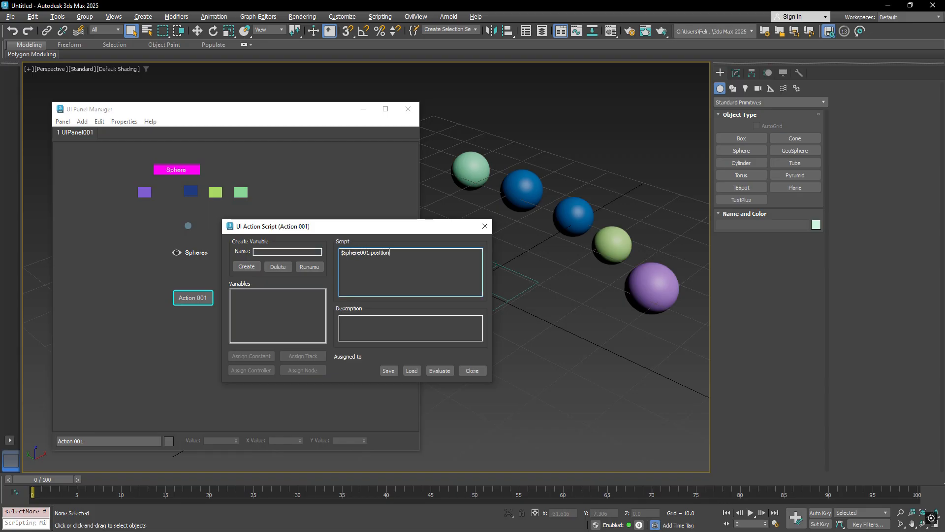
type("[0,0,0")
left_click(485, 226)
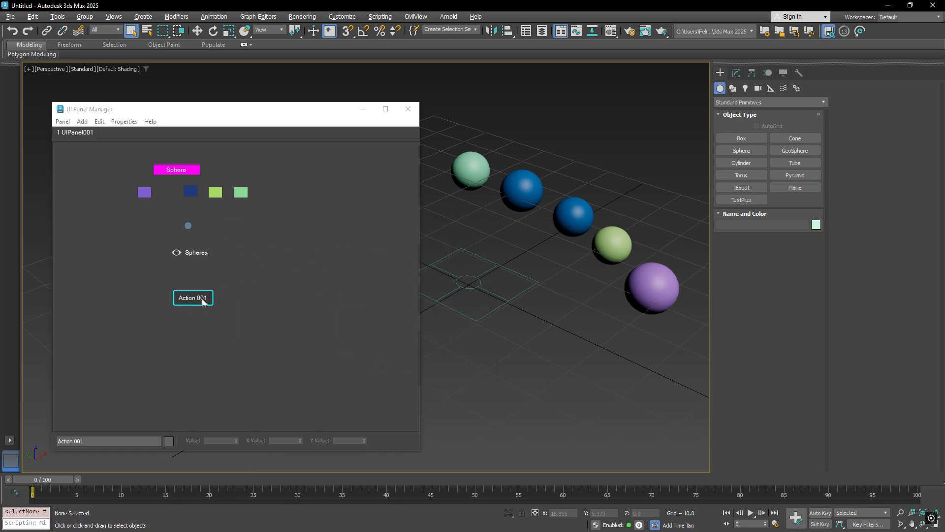
Step: Run the Action control's script, and move the light green sphere back to the far end of the sphere row
left_click(191, 298)
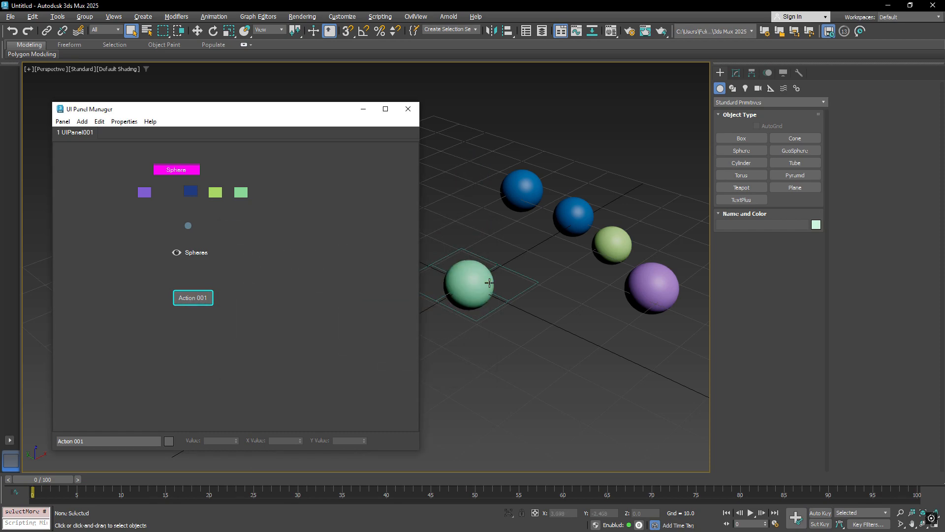
left_click(489, 282)
key("w")
left_click_drag(471, 279, 467, 189)
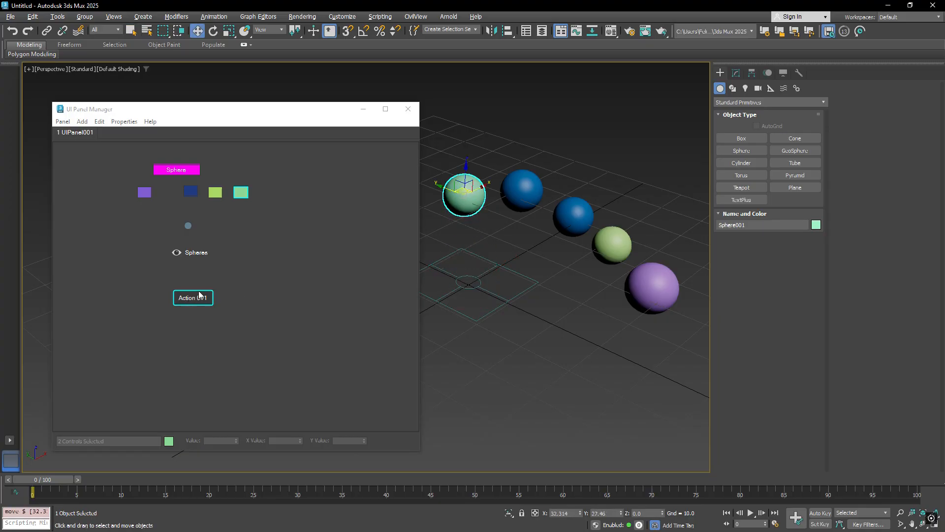
Step: Run the Action control again and undo the sphere's move
left_click(198, 292)
middle_click_drag(512, 271, 517, 265)
key("ctrl+z")
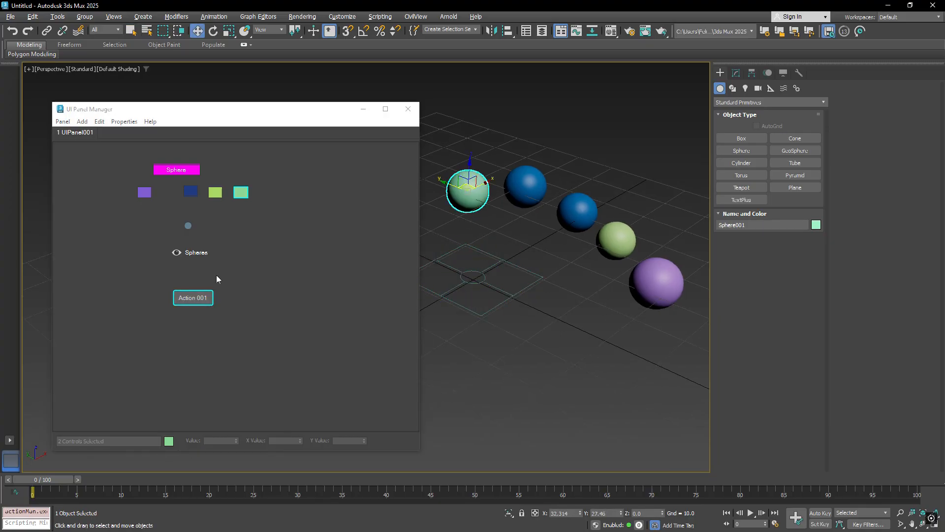
left_click(185, 274)
right_click(205, 295)
left_click(306, 263)
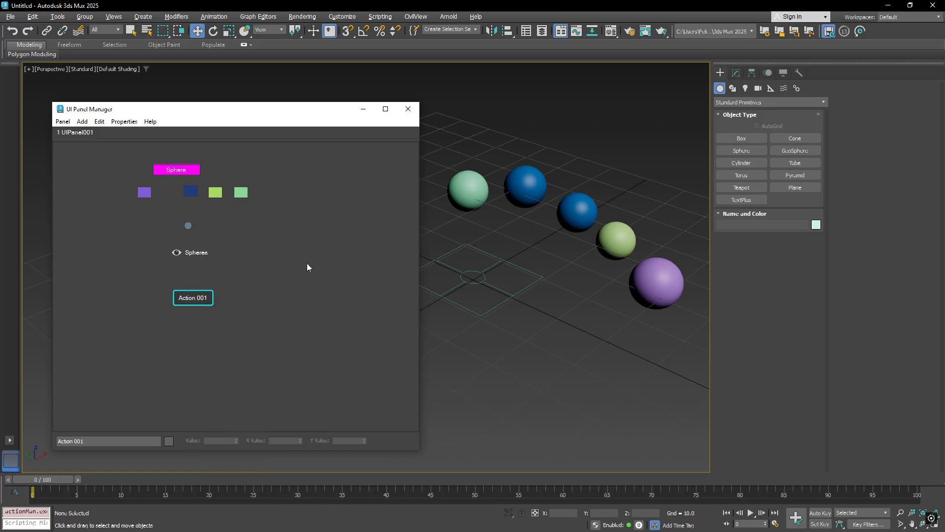
left_click_drag(253, 279, 142, 329)
right_click(208, 295)
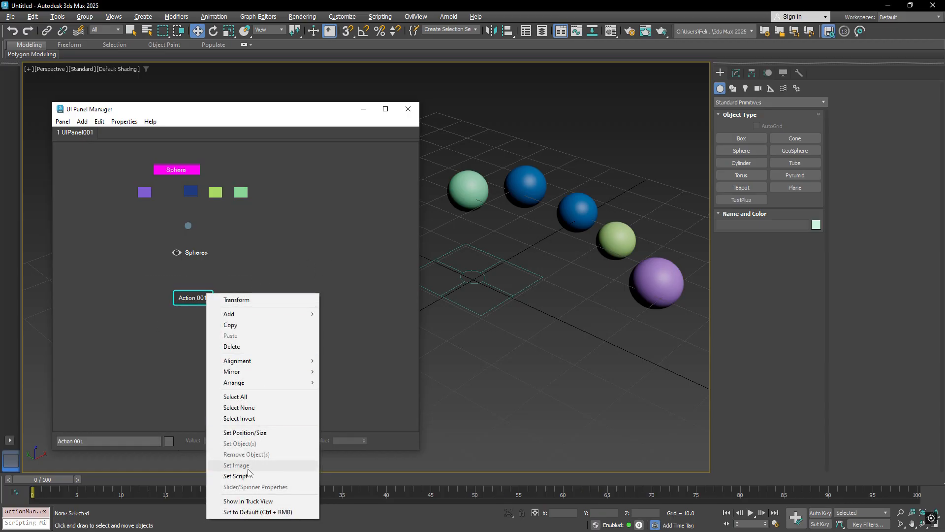
left_click(341, 280)
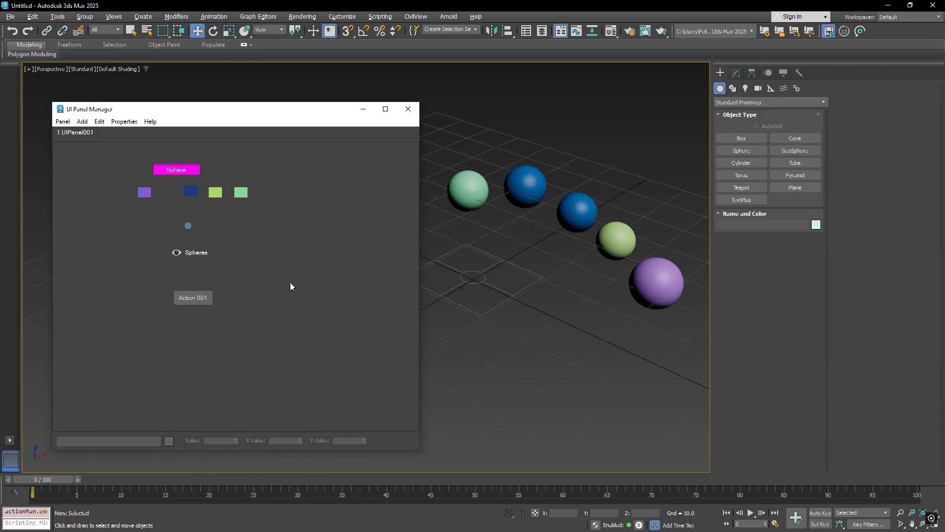
Step: Add a Toggle control beside the Action control, leave Transform mode and switch the toggle on
right_click(272, 267)
mouse_move(344, 286)
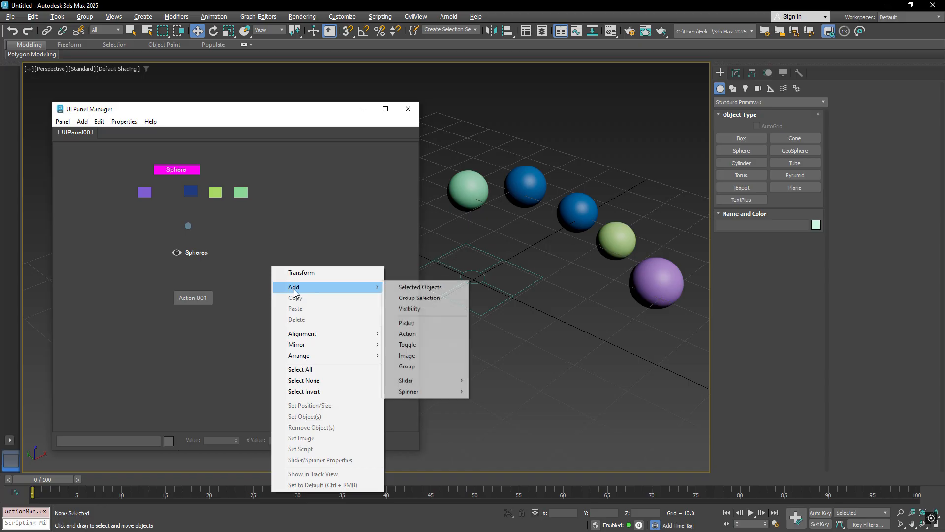
left_click(413, 344)
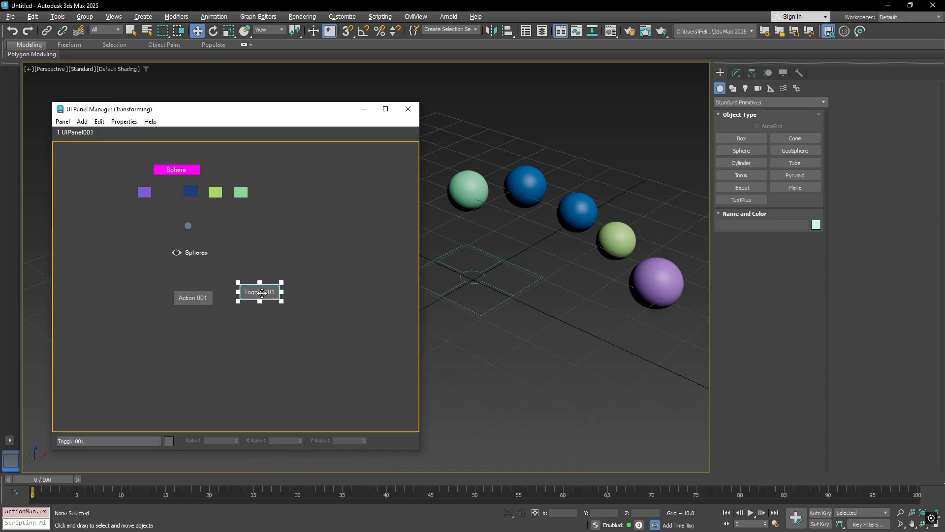
right_click(315, 291)
left_click(326, 298)
left_click(267, 289)
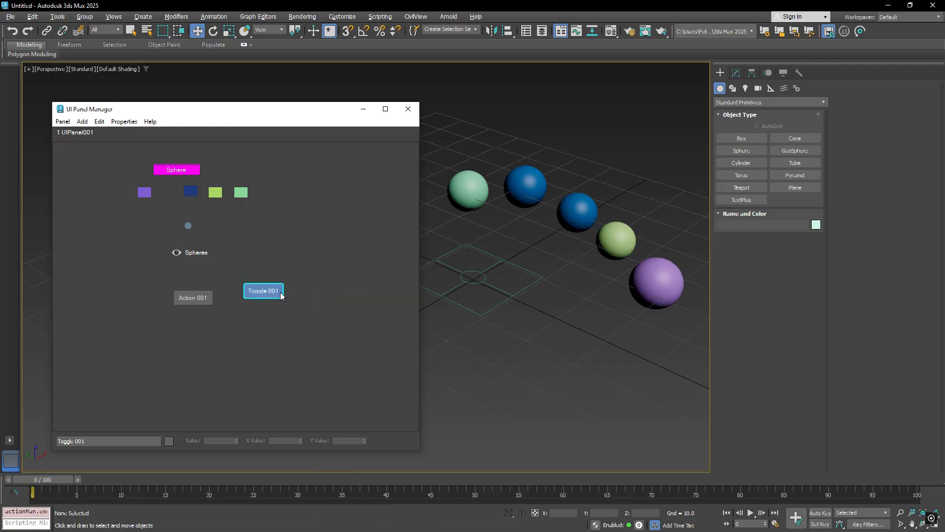
Step: Examine the toggle's State track in Track View and the controller types that can be assigned to it, without assigning any
left_click_drag(252, 308, 253, 306)
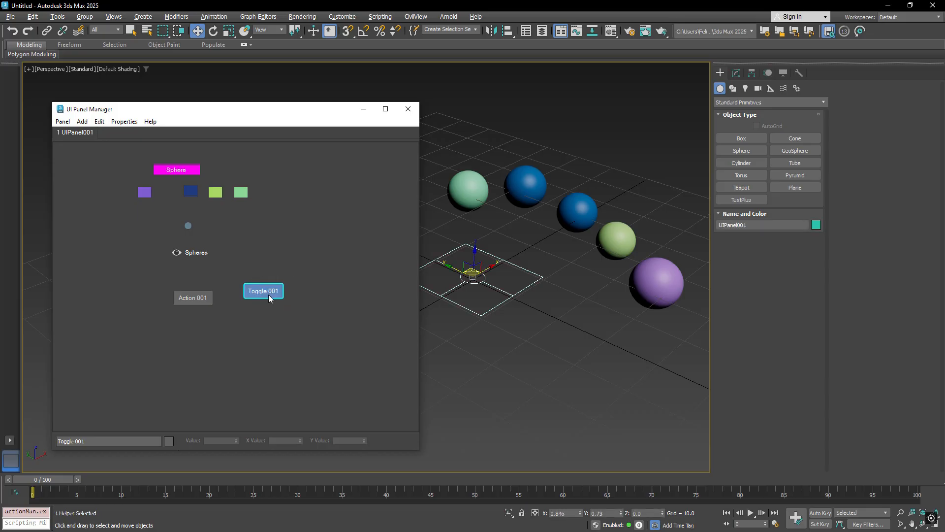
right_click(268, 294)
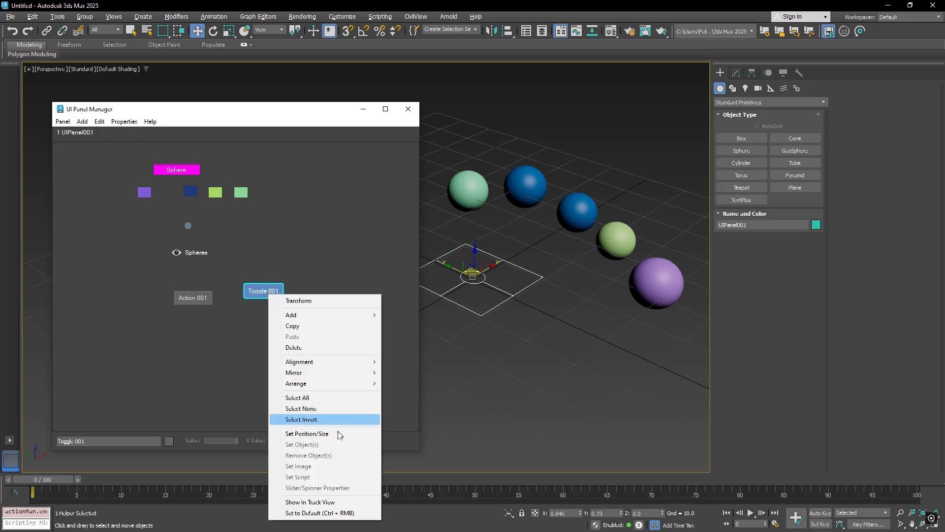
left_click(329, 502)
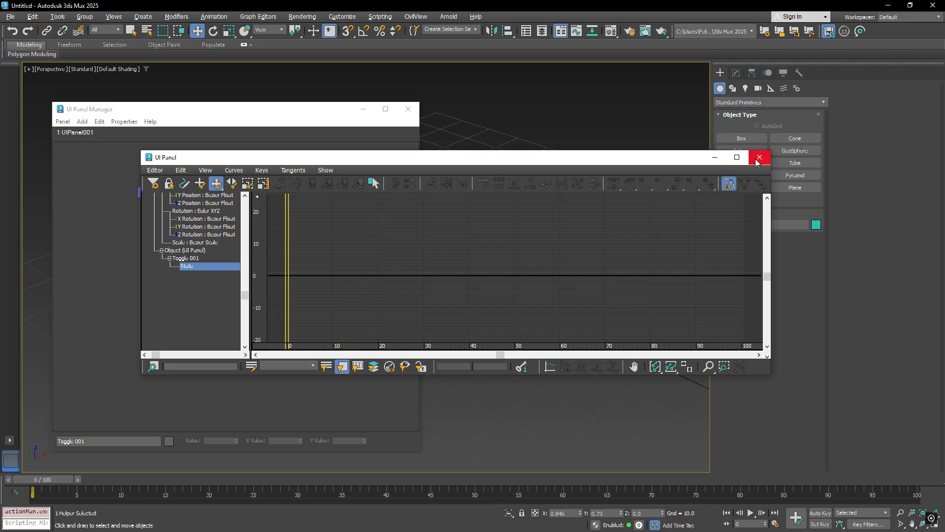
right_click(193, 266)
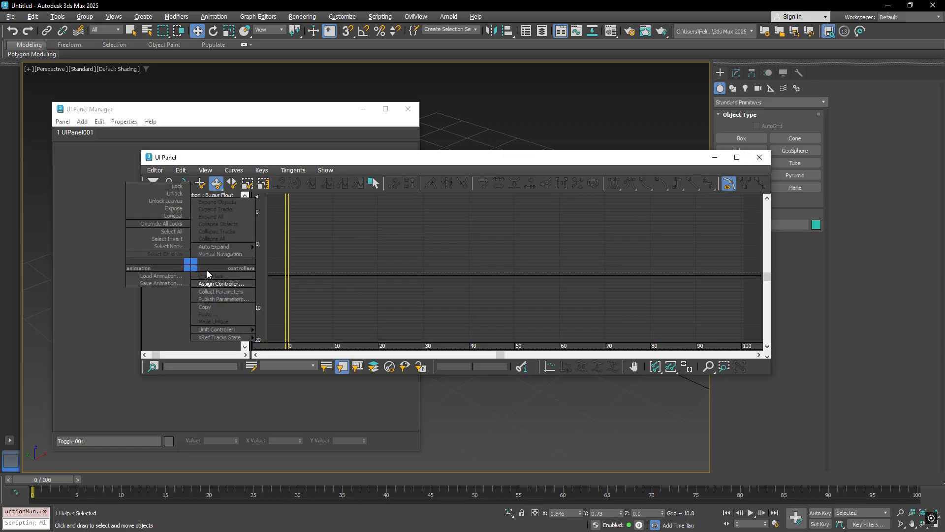
left_click(210, 285)
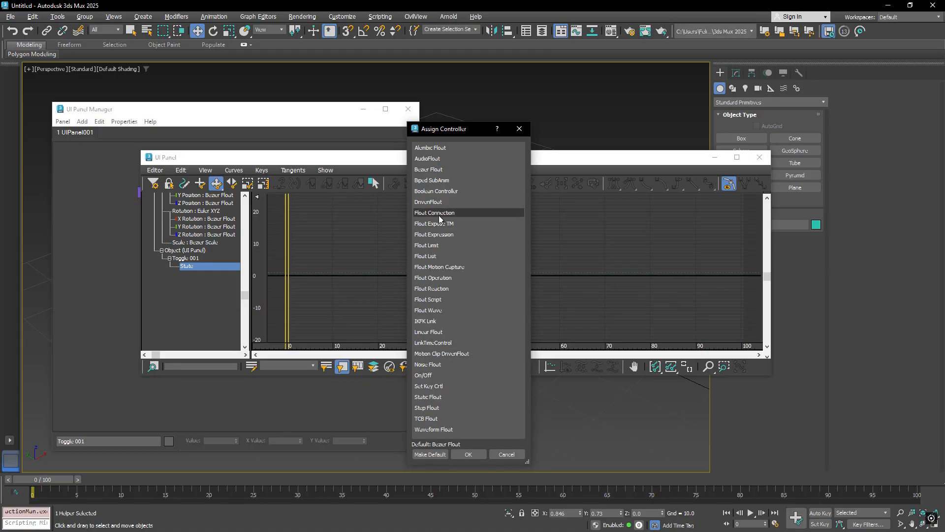
left_click(521, 130)
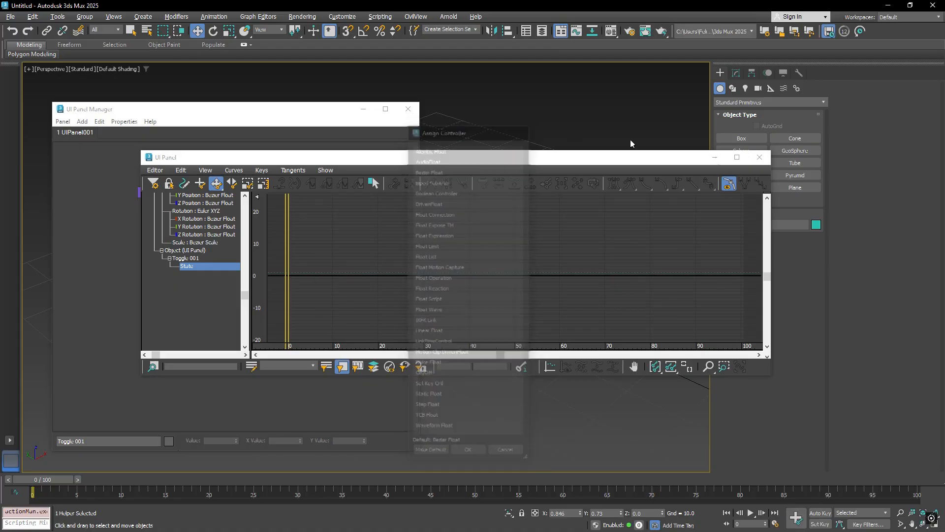
left_click(759, 158)
left_click(329, 294)
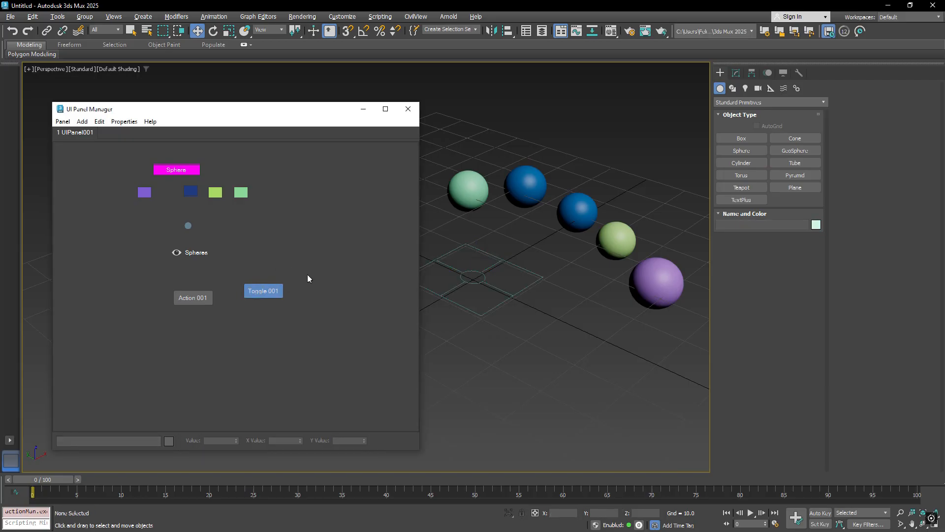
Step: Add the image of the futuristic girl with headphones to the panel and enlarge it behind all the controls
right_click(291, 236)
mouse_move(389, 256)
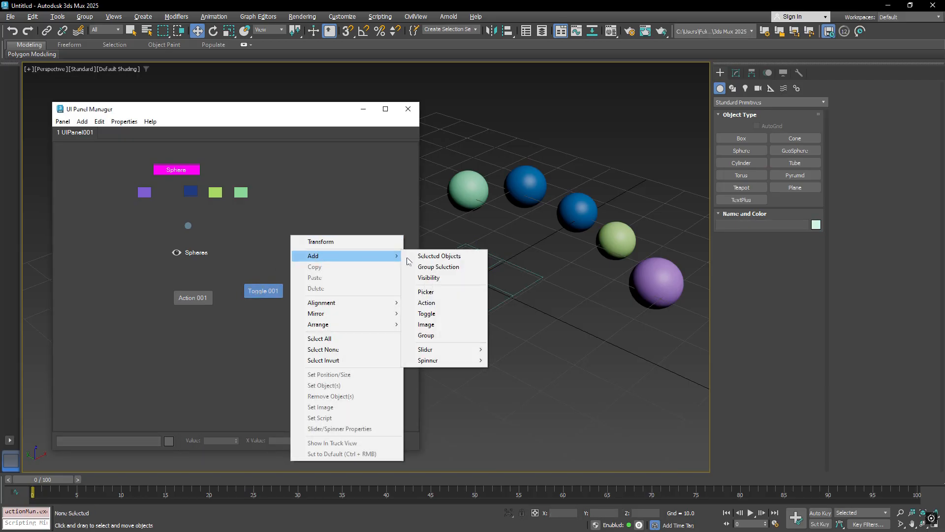
left_click(426, 323)
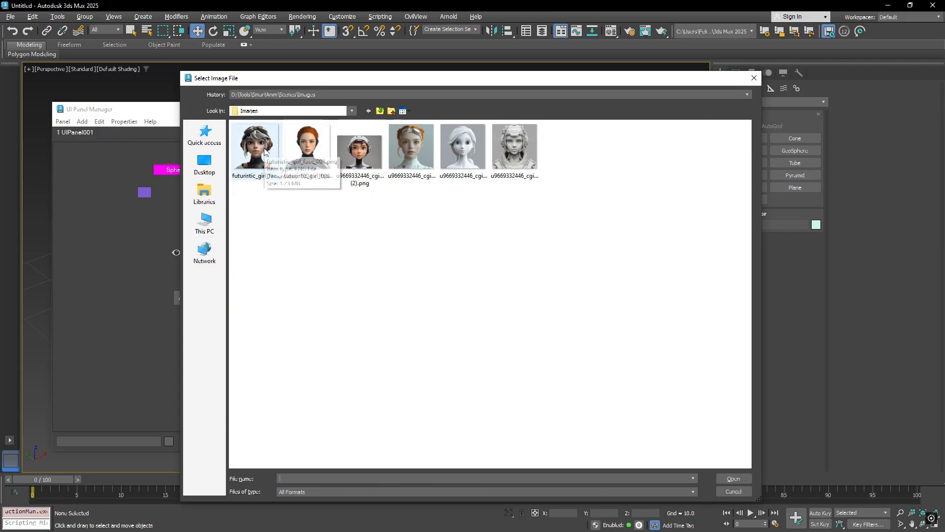
double_click(269, 152)
left_click_drag(340, 246, 329, 244)
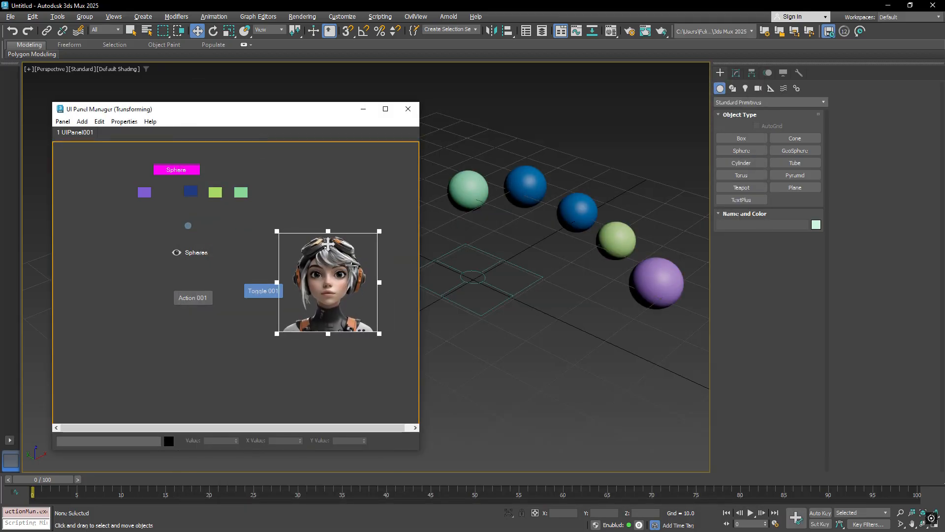
left_click_drag(329, 245, 143, 164)
left_click_drag(194, 253, 348, 385)
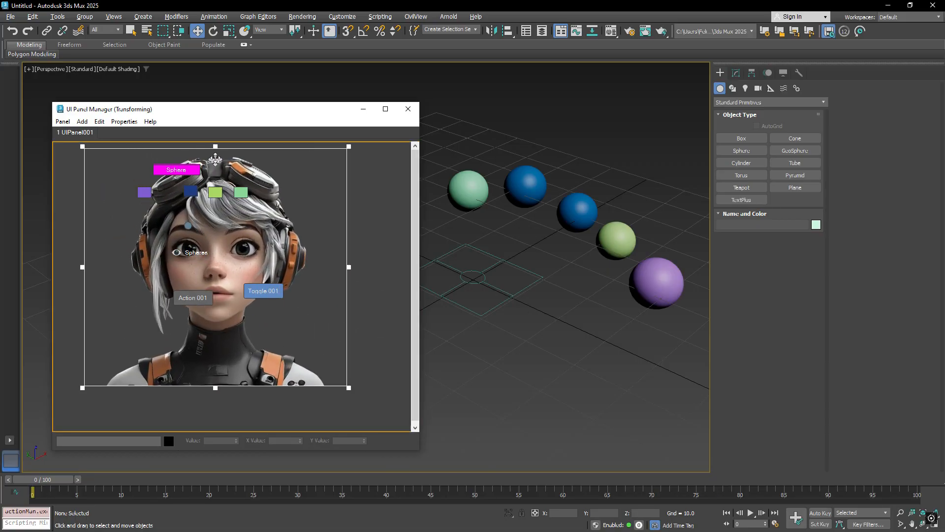
Step: Rearrange the picker squares and the magenta Sphere control over the character's forehead and eyes
left_click_drag(267, 161, 150, 205)
left_click(154, 198)
left_click_drag(175, 170, 259, 239)
left_click_drag(215, 192, 166, 237)
Step: Add a Group control and resize it into a frame around the whole character image
right_click(320, 261)
mouse_move(339, 277)
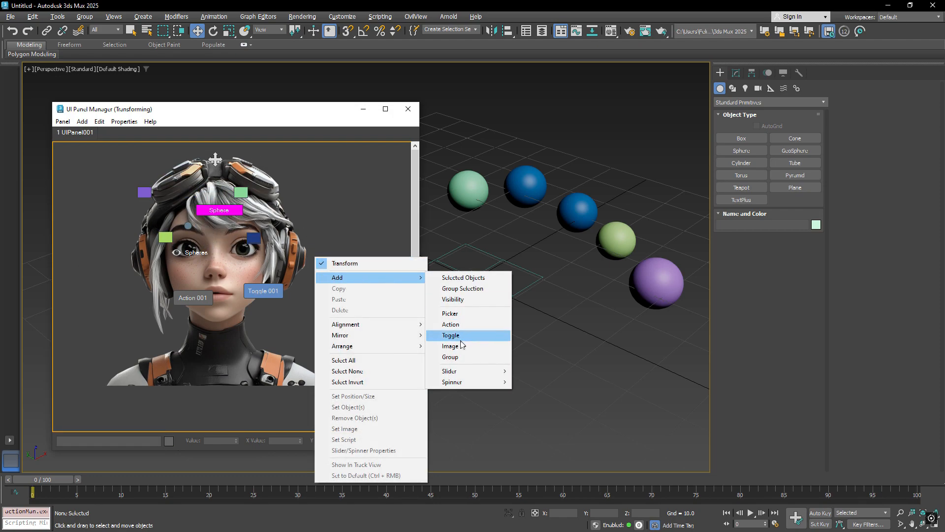
left_click(453, 359)
left_click_drag(324, 258, 127, 152)
left_click_drag(167, 202, 349, 405)
mouse_move(208, 152)
left_mouse_down()
mouse_move(187, 146)
mouse_move(193, 151)
left_mouse_up()
Step: Widen the UI Panel Manager window to make room beside the grouped image
left_click(377, 246)
left_click_drag(419, 258, 599, 259)
left_click_drag(391, 111, 368, 111)
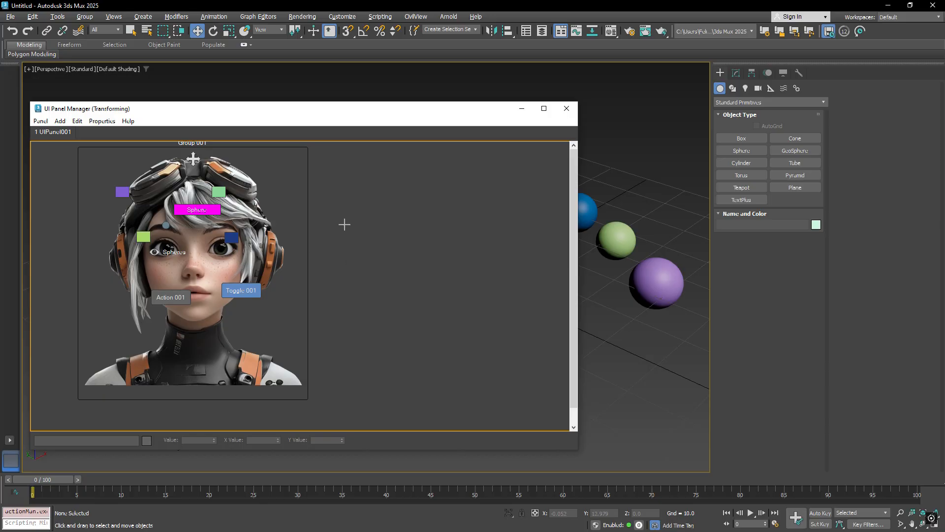
right_click(338, 227)
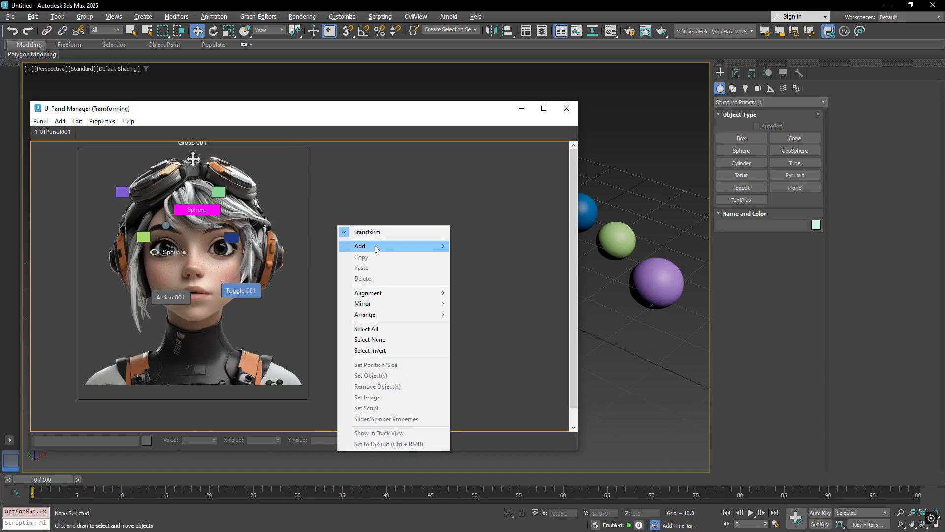
mouse_move(375, 246)
left_click(360, 203)
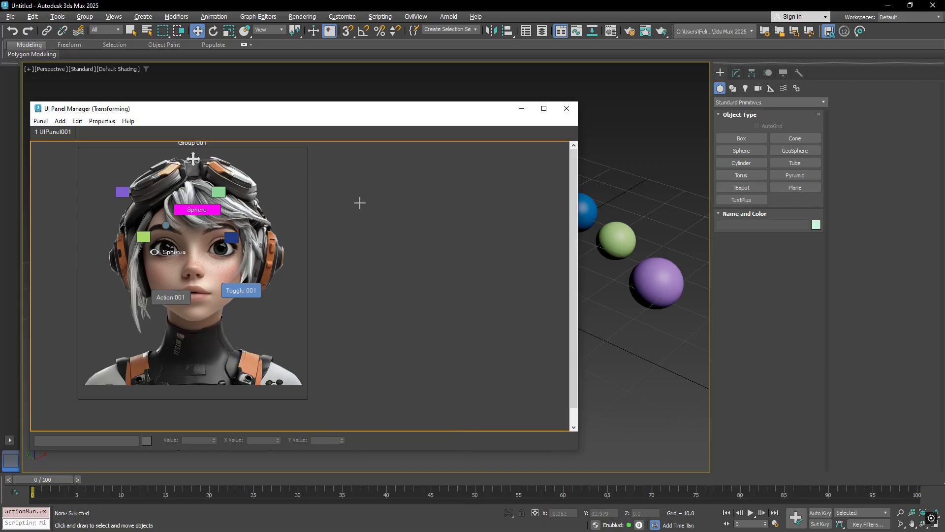
Step: Add a Horizontal Slider in the empty area beside the grouped image
right_click(345, 207)
mouse_move(368, 232)
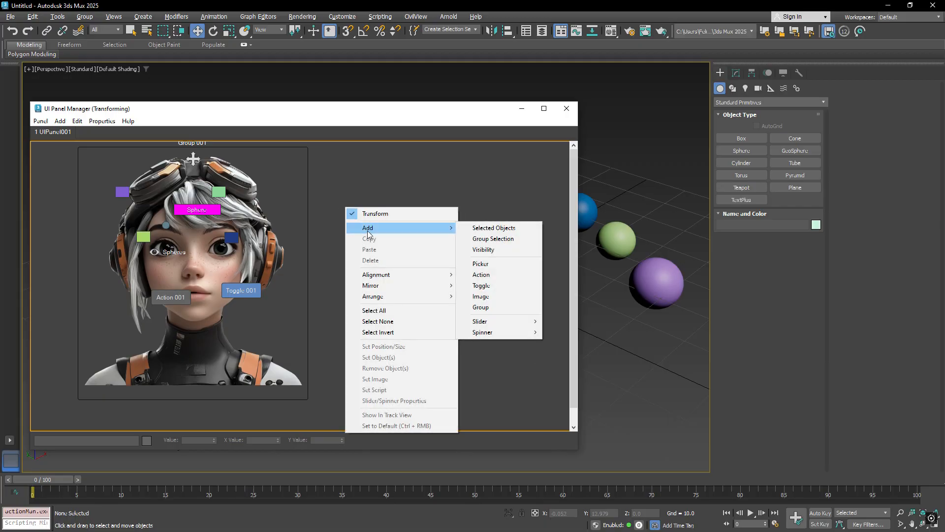
mouse_move(500, 322)
left_click(564, 321)
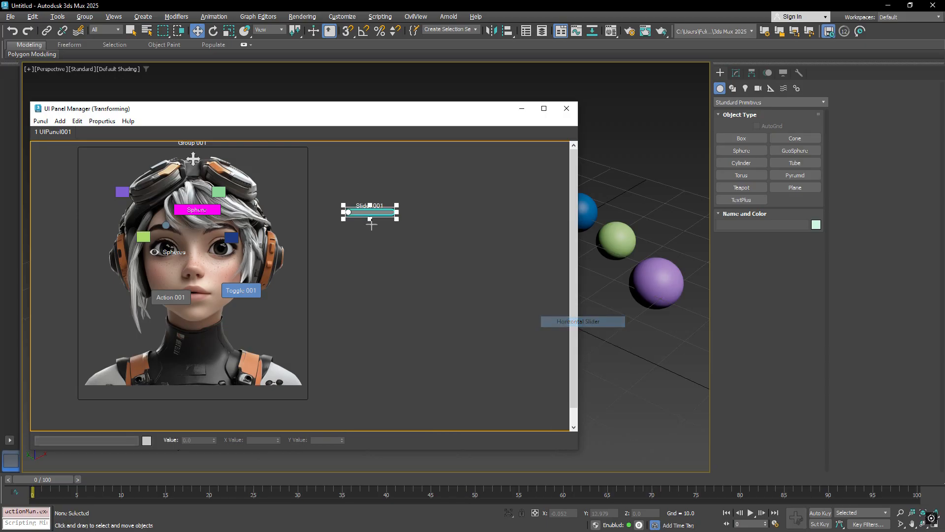
left_click(359, 212)
Step: Add a Vertical Slider beside the horizontal slider
right_click(418, 207)
mouse_move(473, 228)
mouse_move(577, 324)
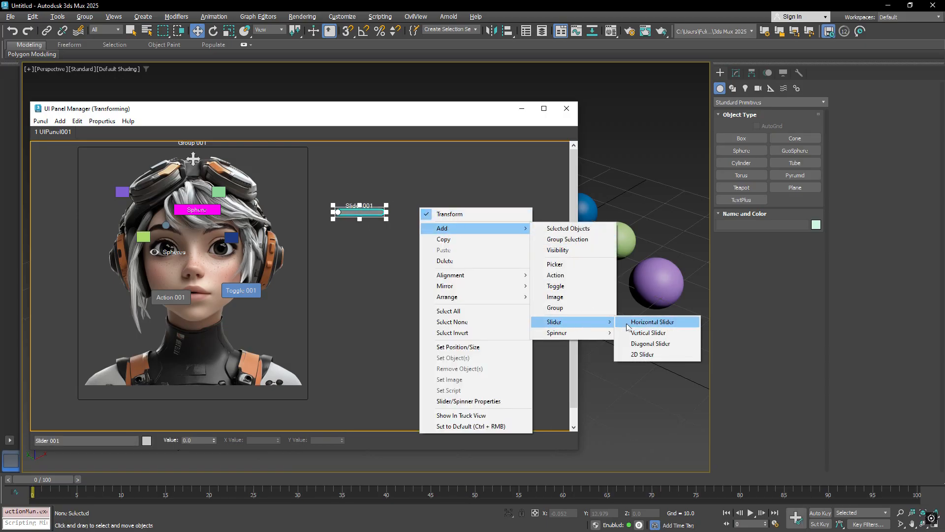
left_click(647, 331)
left_click_drag(426, 232, 414, 224)
Step: Add a Diagonal Slider beside the vertical slider
right_click(453, 208)
mouse_move(512, 229)
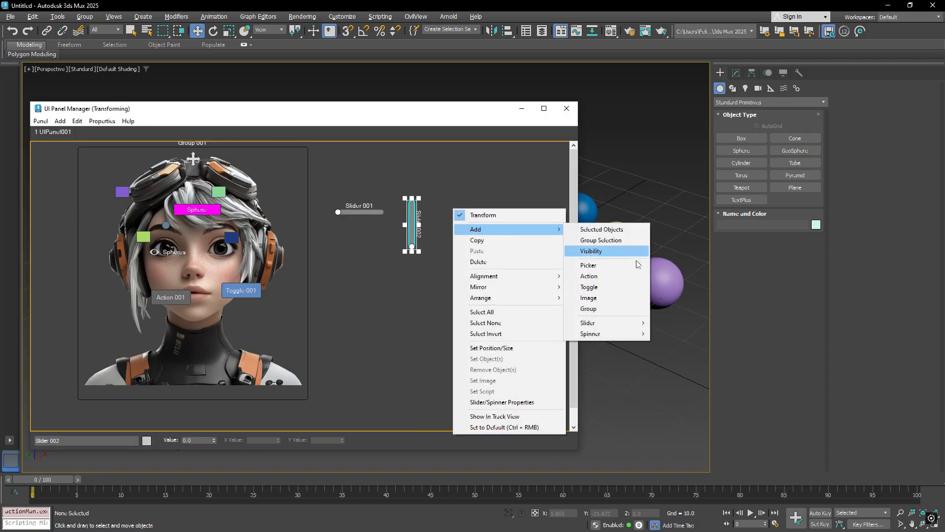
mouse_move(621, 328)
left_click(688, 345)
left_click_drag(473, 227, 460, 224)
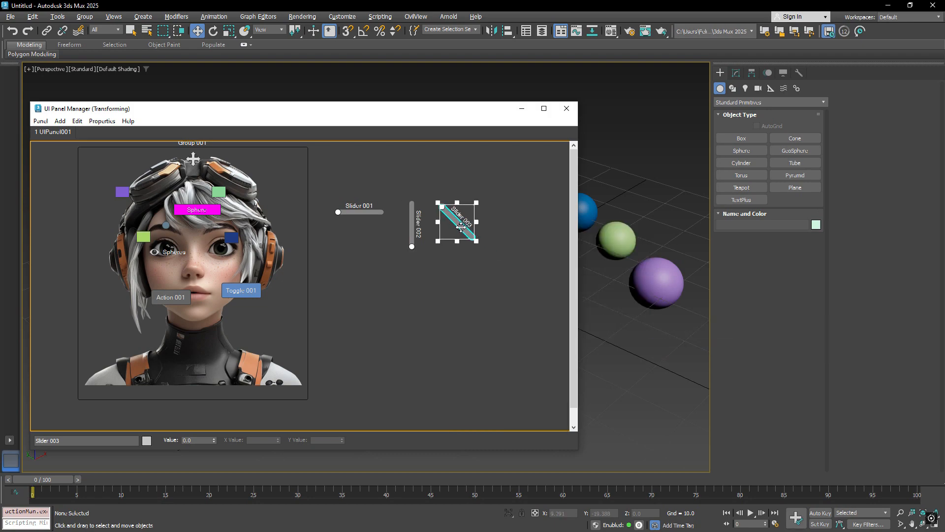
Step: Add a 2D Slider at the end of the slider row
right_click(500, 215)
mouse_move(531, 237)
mouse_move(666, 329)
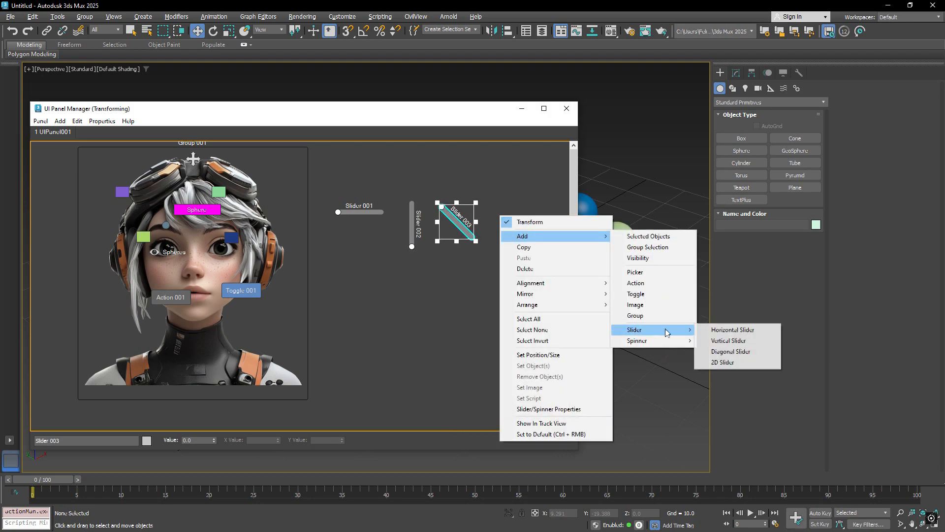
left_click(708, 362)
left_click_drag(512, 218, 494, 204)
Step: Space the sliders out in a tidy row and leave Transform mode
left_click_drag(412, 219, 479, 217)
left_click_drag(373, 211, 429, 215)
right_click(418, 237)
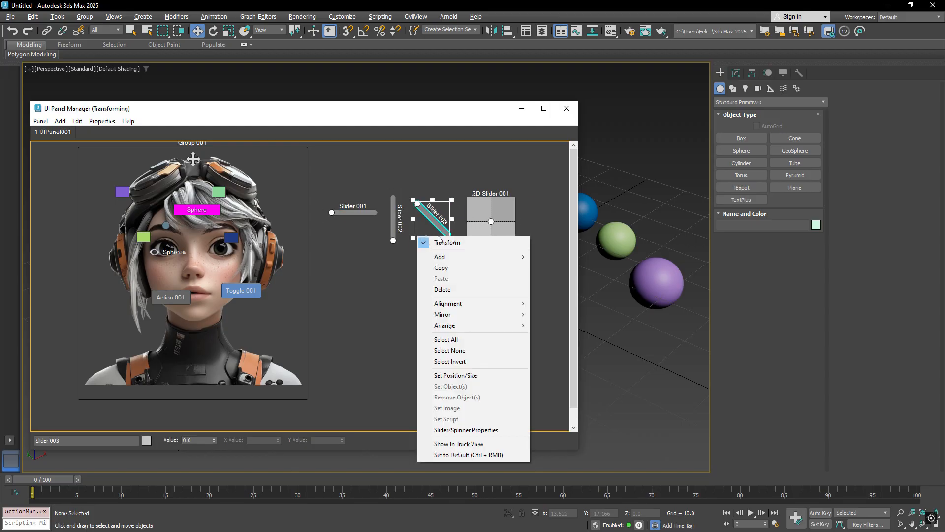
left_click(458, 244)
Step: Adjust the horizontal, vertical and diagonal sliders, and set the 2D slider to about X 0.18 and Y -0.12
left_click_drag(498, 223, 507, 237)
left_click(369, 213)
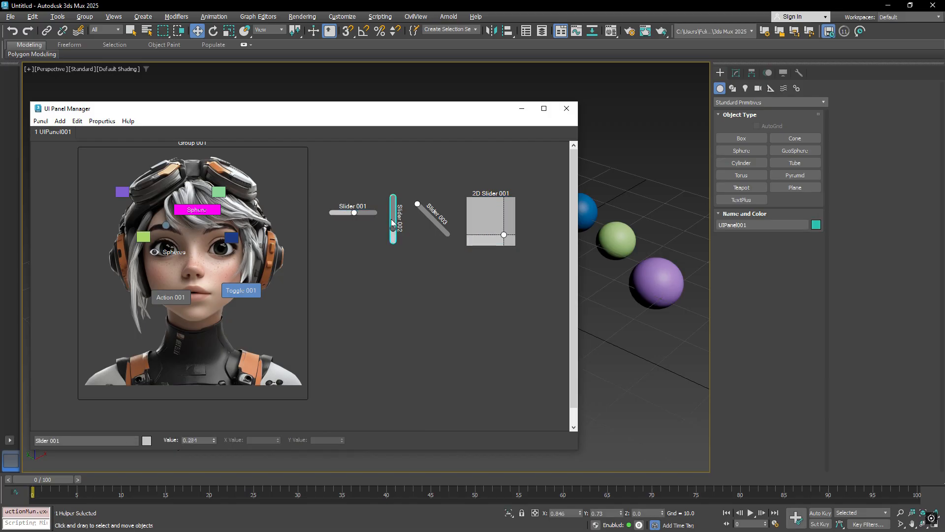
left_click_drag(393, 228, 394, 230)
left_click_drag(420, 206, 434, 224)
left_click_drag(503, 235, 430, 215)
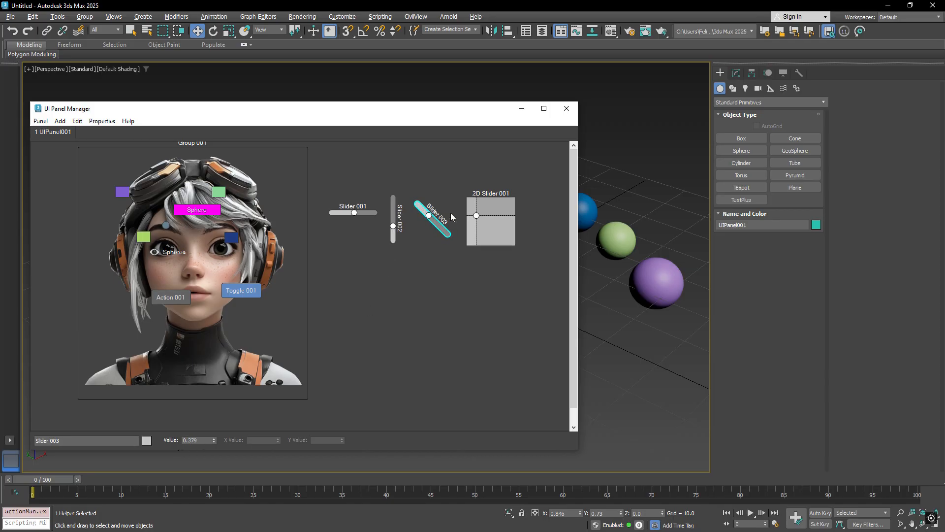
left_click_drag(476, 215, 495, 227)
left_click(486, 234)
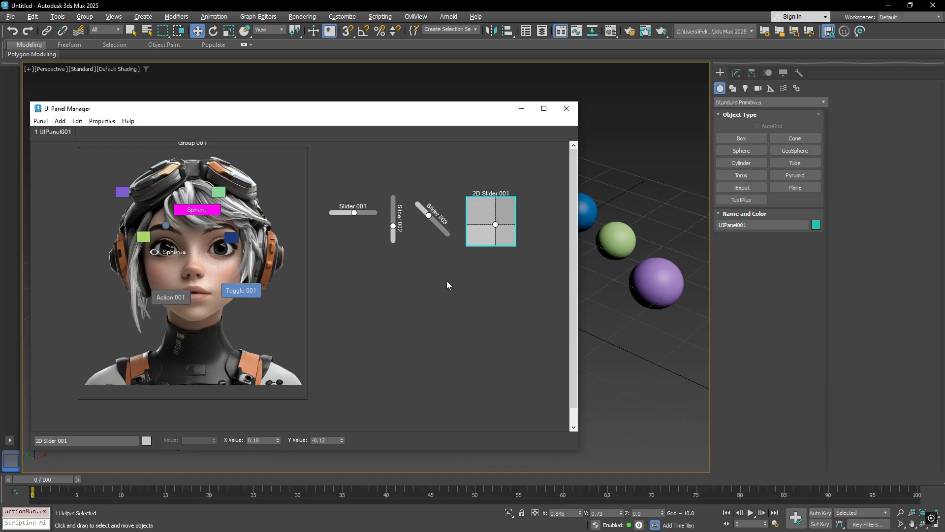
Step: Show all four sliders in Track View and examine the value tracks of each one
right_click(480, 222)
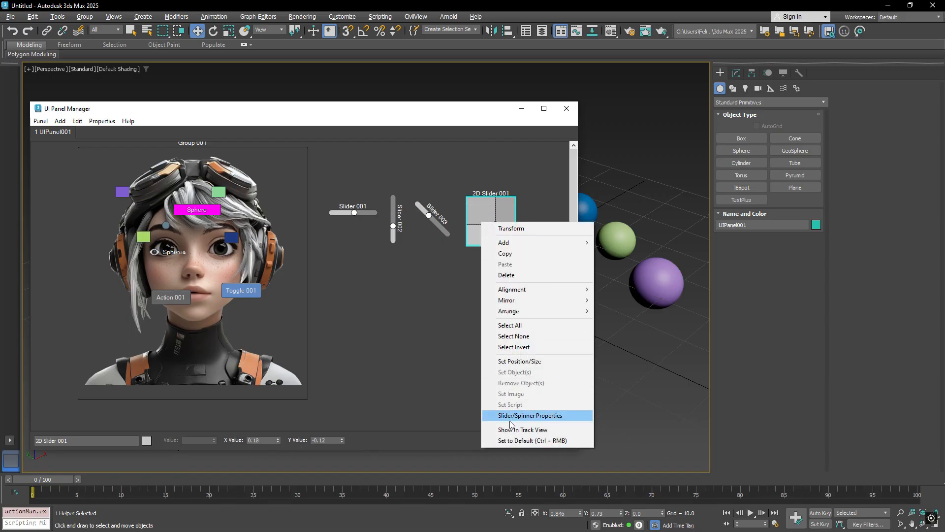
left_click(524, 432)
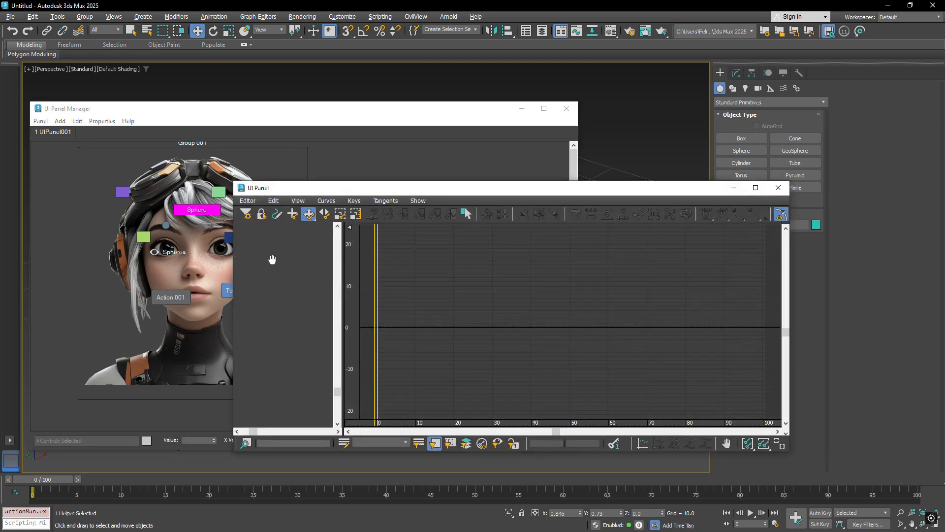
left_click(271, 258)
left_click(290, 327)
left_click(290, 320)
left_click(288, 304)
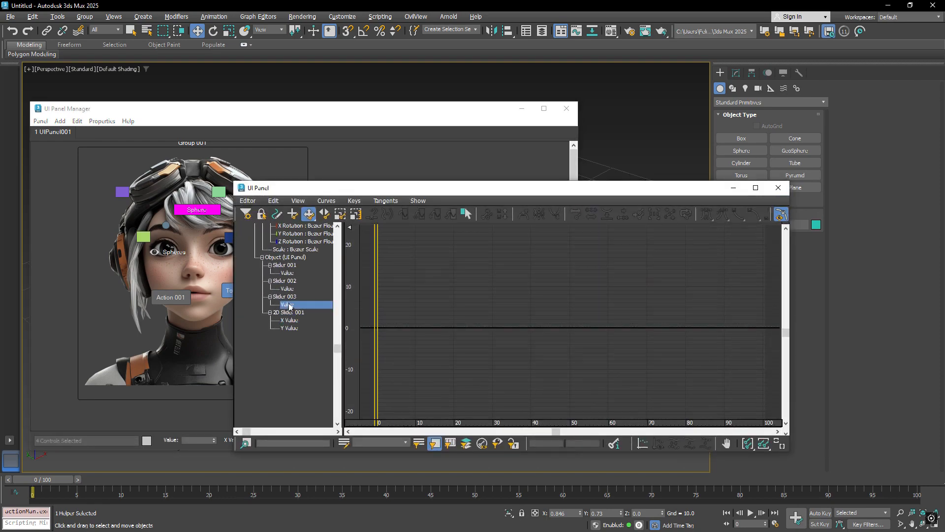
left_click(288, 288)
left_click(289, 273)
left_click(288, 288)
Step: Examine the controller types assignable to the vertical slider's value without assigning any, and close Track View
right_click(288, 289)
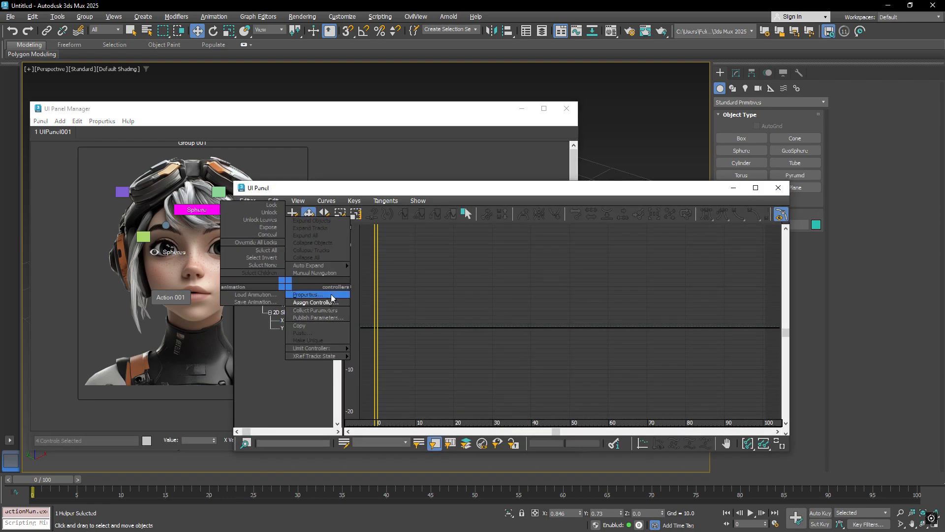
left_click(312, 302)
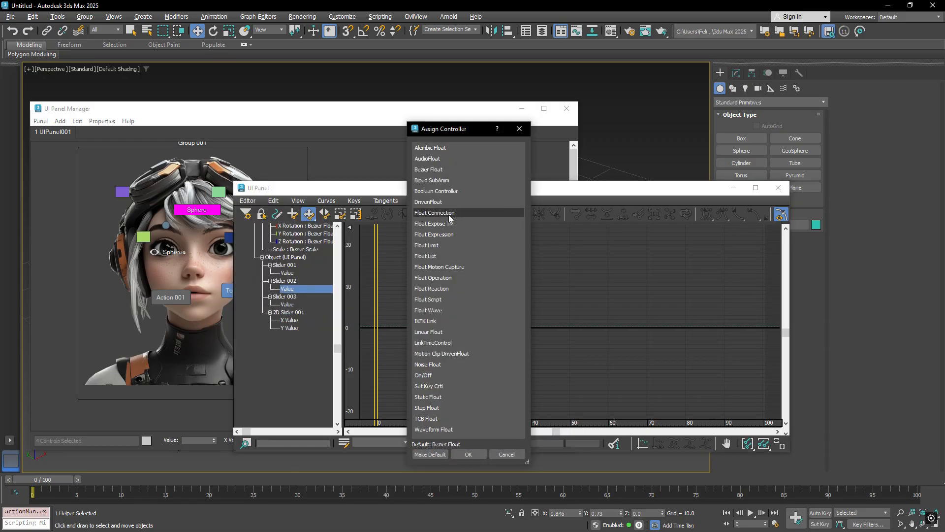
left_click(434, 213)
left_click(519, 128)
left_click(778, 188)
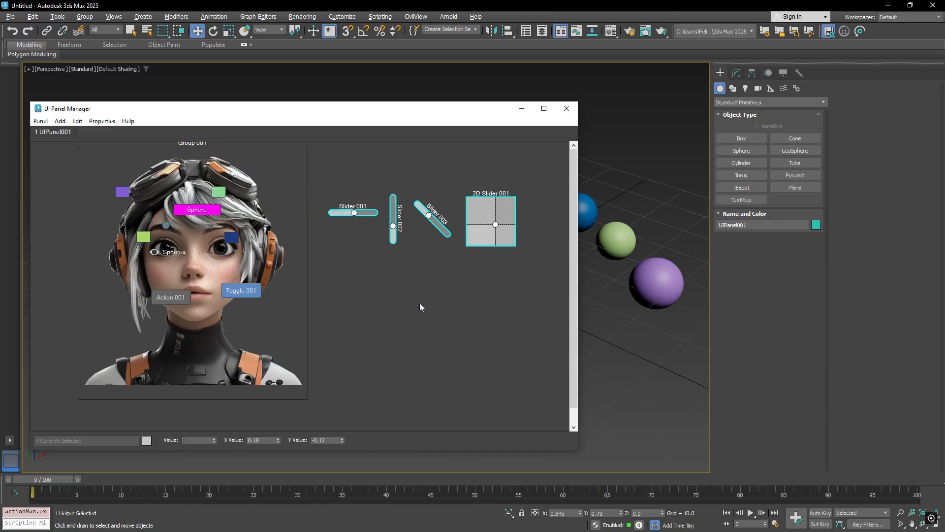
Step: Add a horizontal spinner and a vertical spinner beneath the first two sliders
right_click(333, 267)
mouse_move(370, 288)
mouse_move(470, 391)
left_click(541, 392)
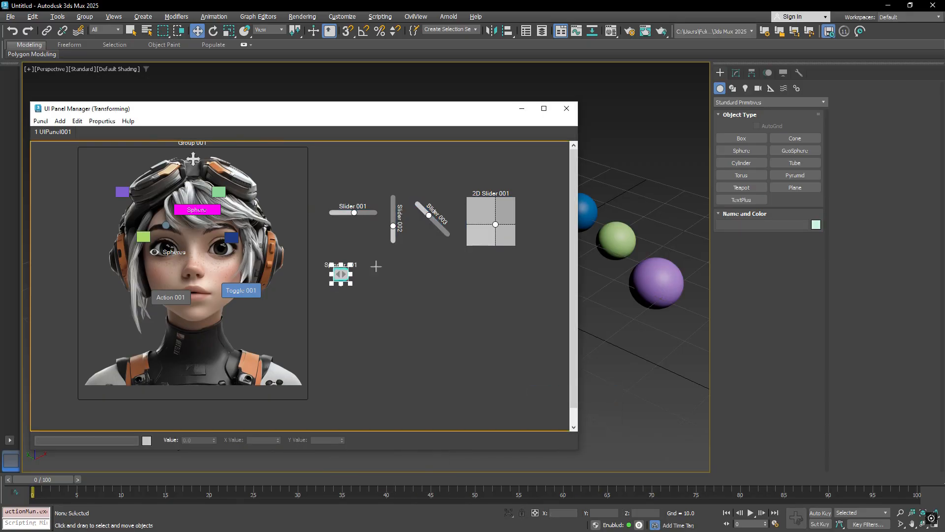
right_click(375, 267)
mouse_move(402, 274)
mouse_move(507, 390)
left_click(586, 392)
Step: Add a diagonal spinner and a 2D spinner to the spinner row, and leave Transform mode
right_click(434, 272)
mouse_move(481, 292)
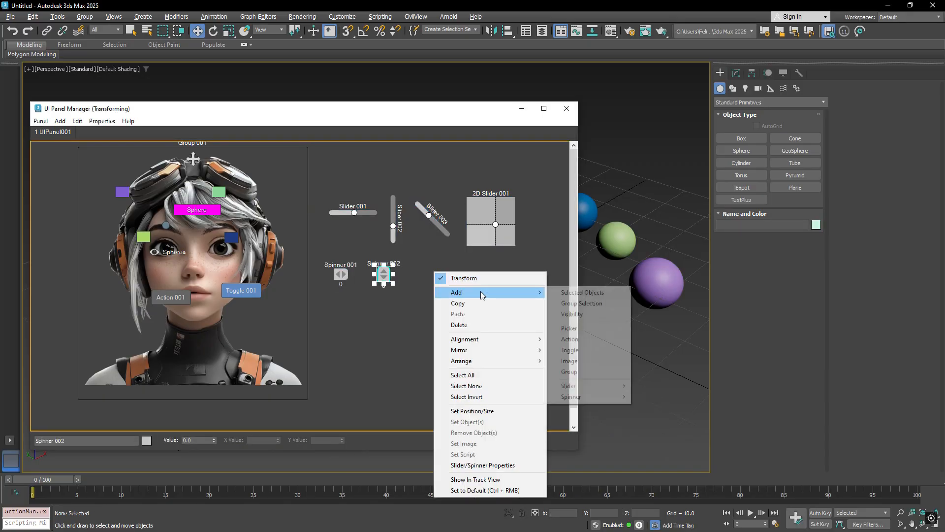
mouse_move(570, 396)
left_click(659, 418)
right_click(481, 279)
mouse_move(503, 299)
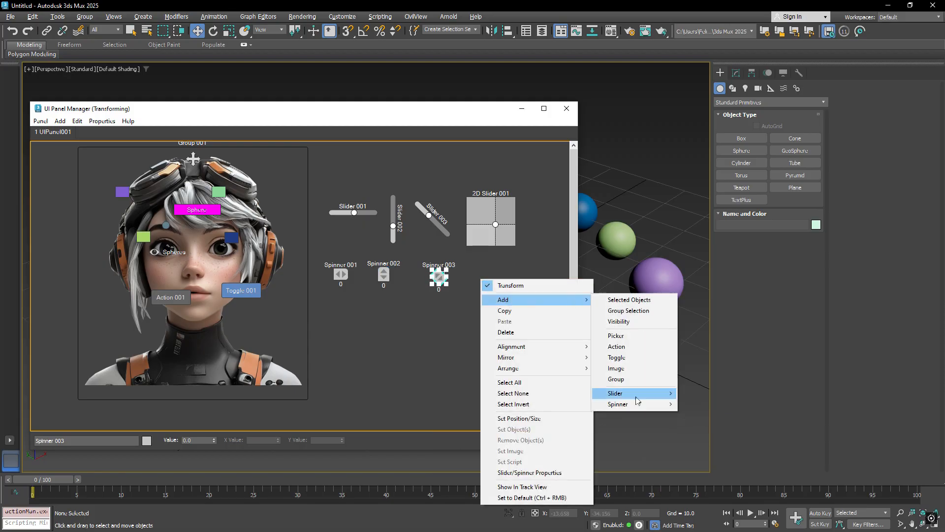
mouse_move(635, 404)
left_click(709, 437)
right_click(529, 291)
left_click(572, 298)
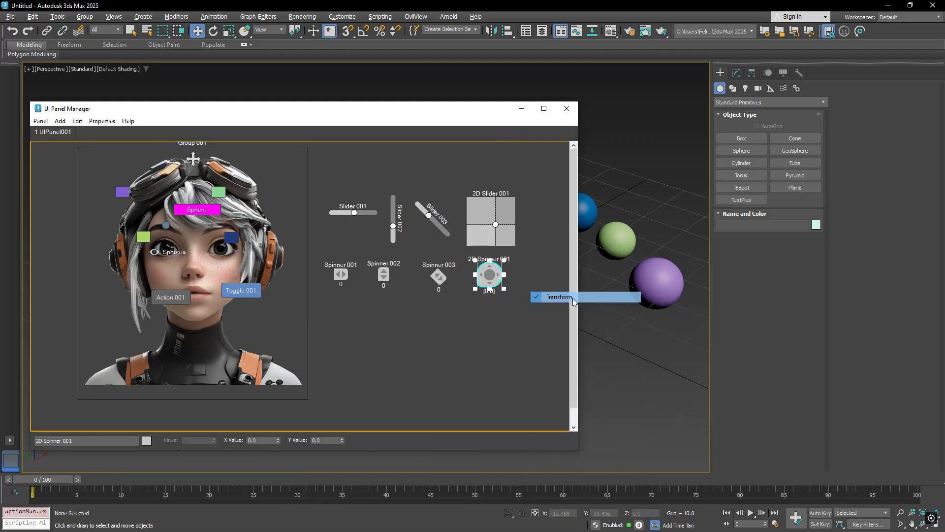
Step: Set the spinners to about 3.4 (horizontal), -4.6 (vertical), -1.9 (diagonal) and [-10.6, 1.3] (2D)
left_click_drag(334, 278, 309, 272)
left_click_drag(379, 280, 376, 284)
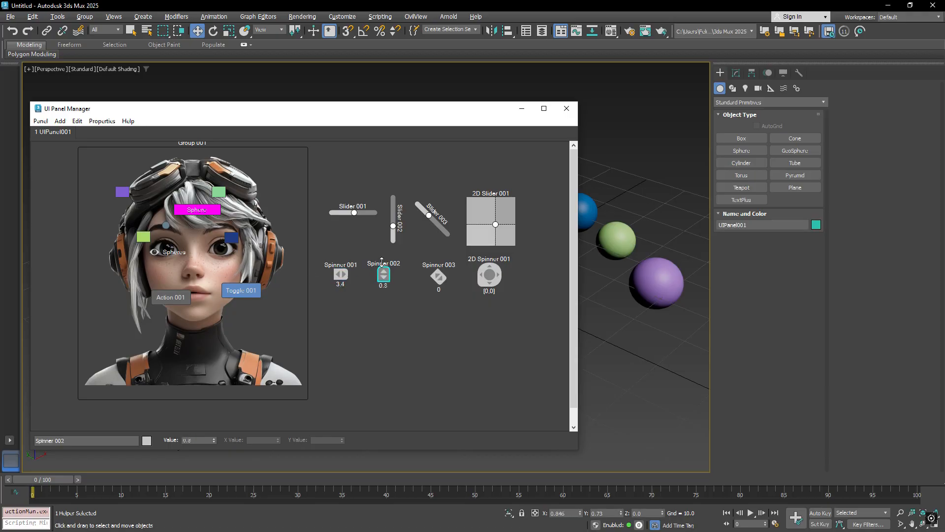
left_click_drag(486, 274, 441, 211)
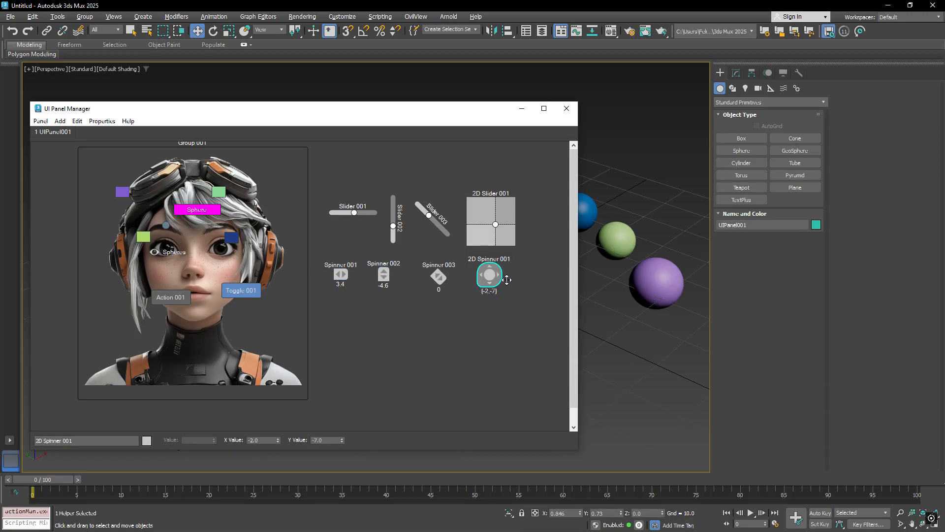
left_click_drag(440, 265, 440, 266)
left_click_drag(442, 280, 384, 289)
Step: Change the color of all four spinners to a saturated purple
left_click_drag(324, 259, 541, 307)
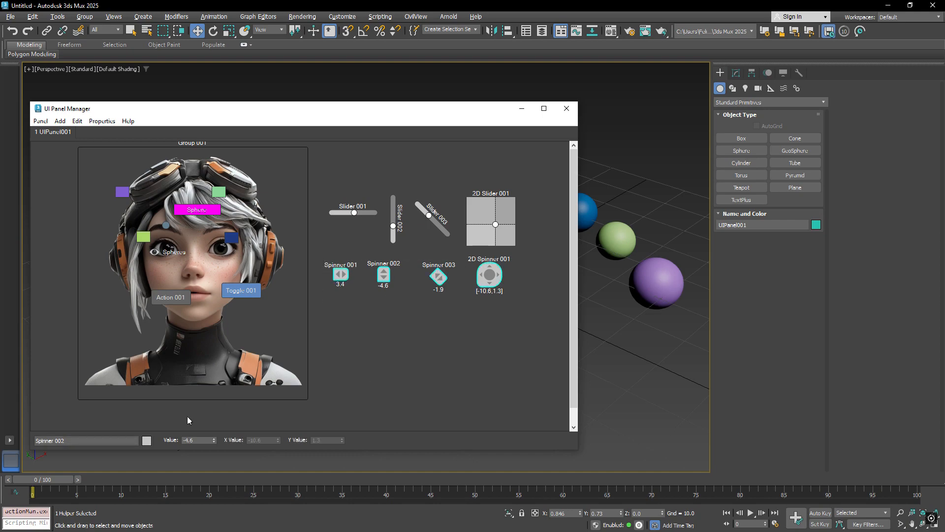
left_click(146, 440)
left_click(73, 328)
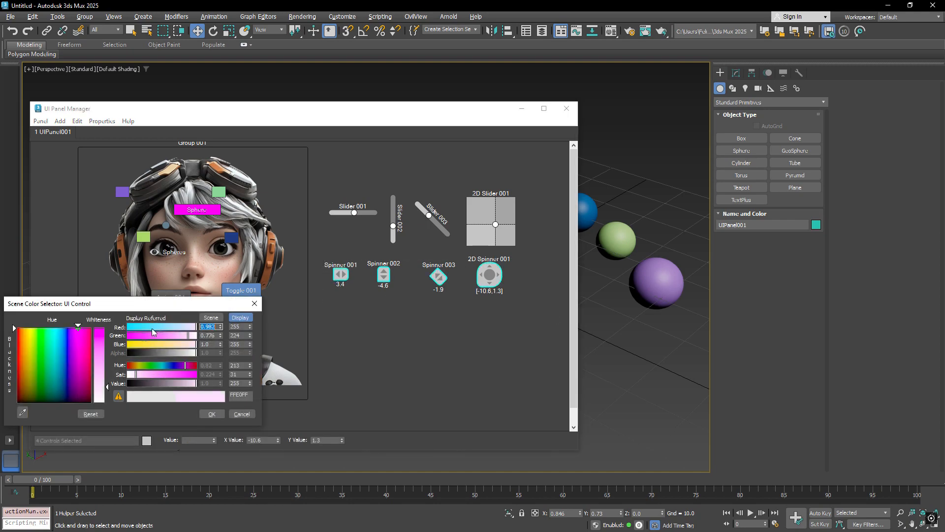
left_click_drag(173, 374, 197, 376)
left_click(212, 413)
Step: Change the color of all four sliders to bright green
left_click_drag(328, 173, 531, 249)
left_click(144, 441)
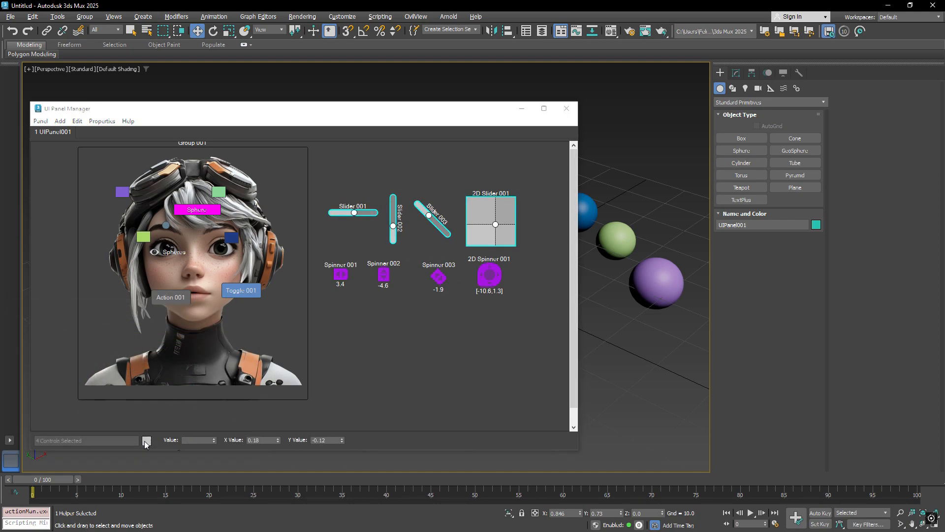
left_click(49, 339)
left_click(217, 421)
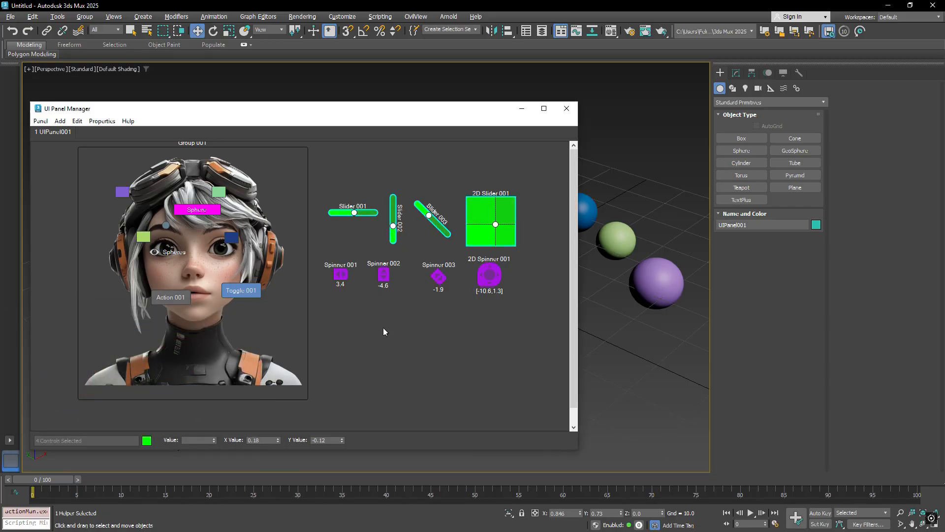
Step: Check the Slider/Spinner Properties of the four selected sliders and cancel without changes
right_click(468, 232)
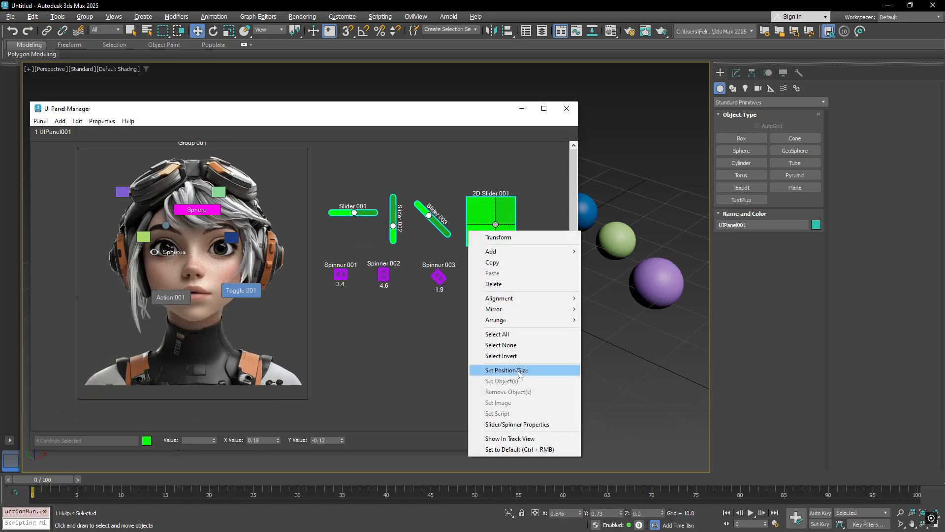
left_click(512, 424)
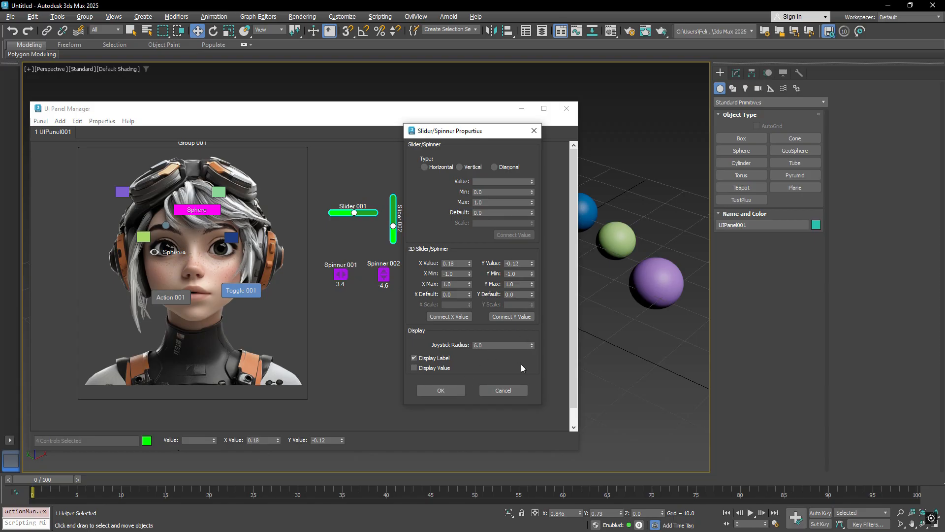
left_click(503, 390)
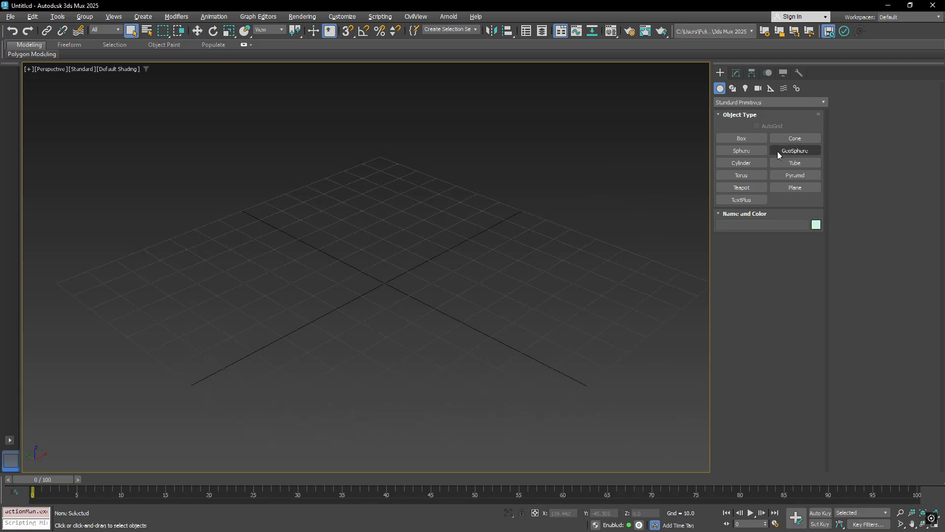
Step: In the empty scene, create a Rig object at the grid's center with a size of about 67.67
middle_click_drag(396, 226, 419, 238)
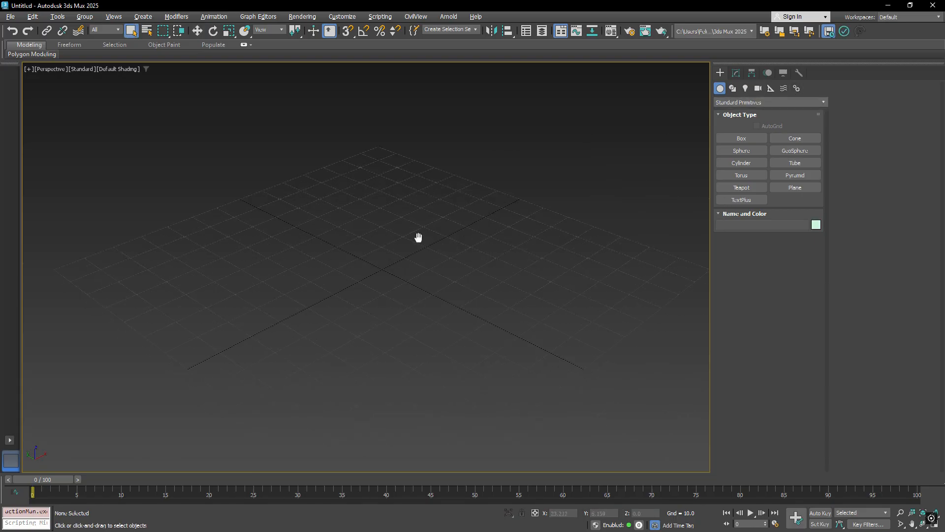
left_click(796, 89)
left_click(788, 150)
left_click_drag(384, 282, 389, 188)
right_click(392, 192)
Step: Enable the Face option for the Biped rig and create its bones and controls
left_click(736, 73)
middle_click_drag(445, 179, 420, 231)
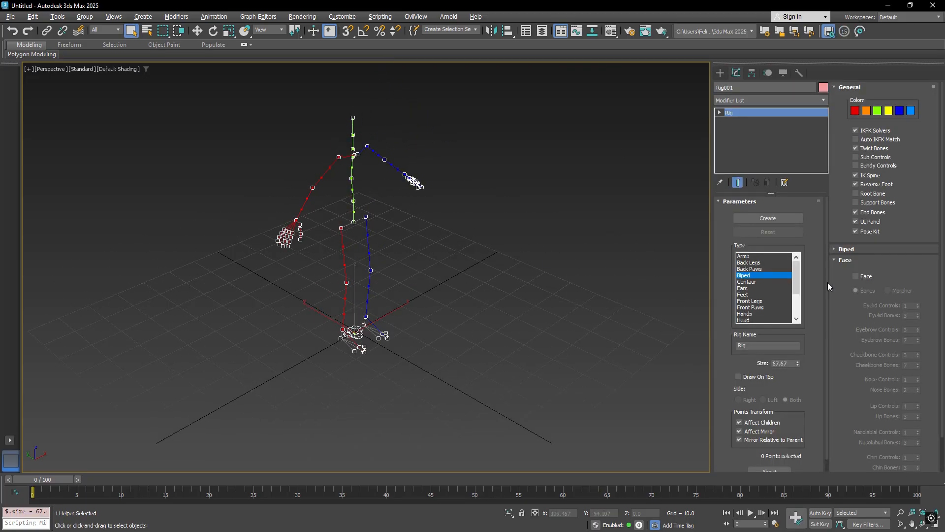
left_click(861, 276)
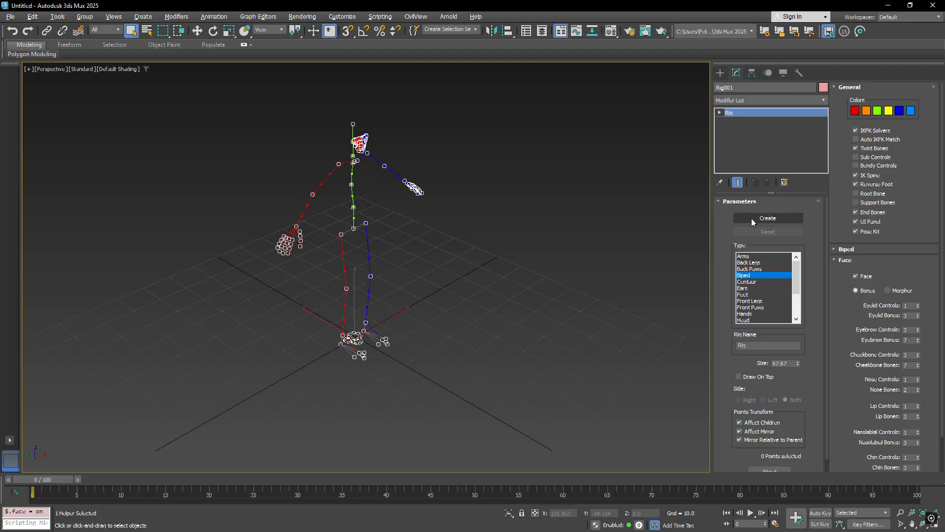
left_click(764, 220)
middle_click_drag(397, 332, 380, 335, "alt")
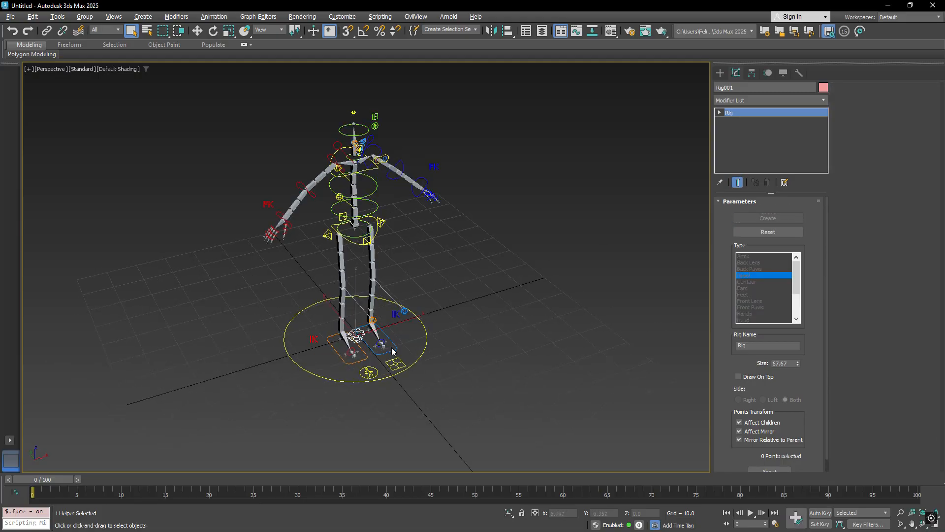
Step: Open the UI panel of the body panel helper at the rig's feet and slightly enlarge the UI Panel Manager window
left_click(393, 360)
scroll(383, 119, "up", 8)
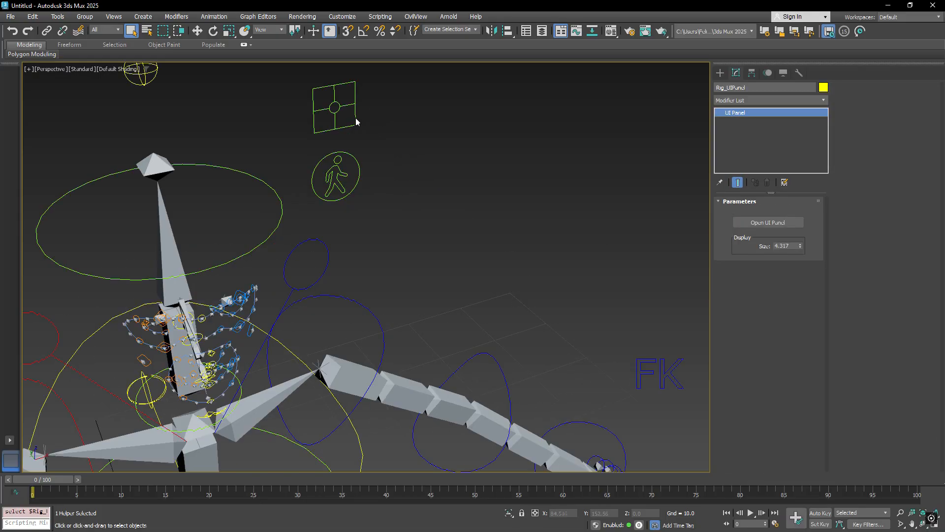
left_click(339, 110)
scroll(338, 109, "down", 10)
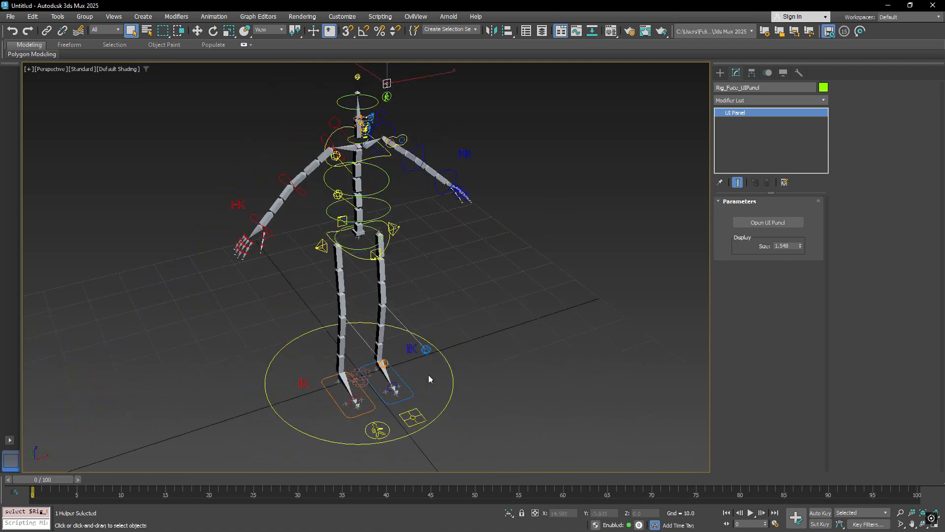
left_click(756, 224)
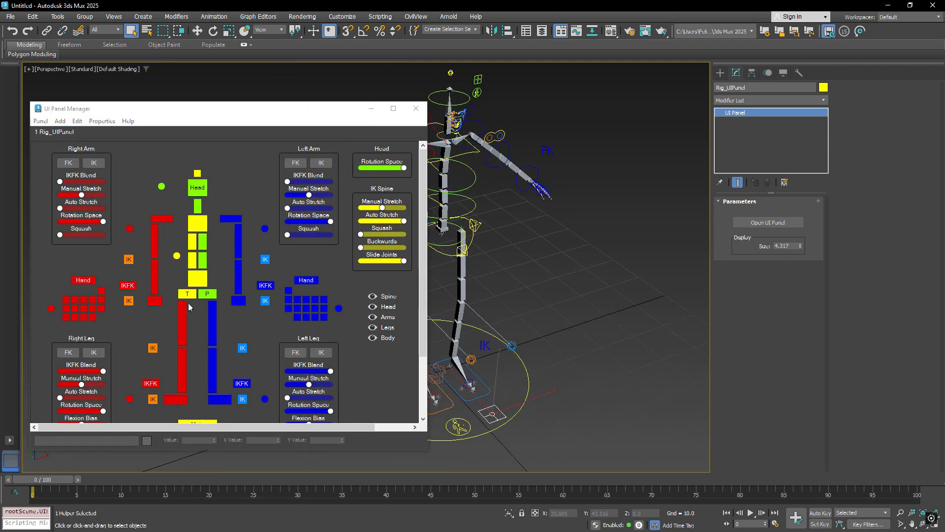
left_click_drag(423, 452, 428, 465)
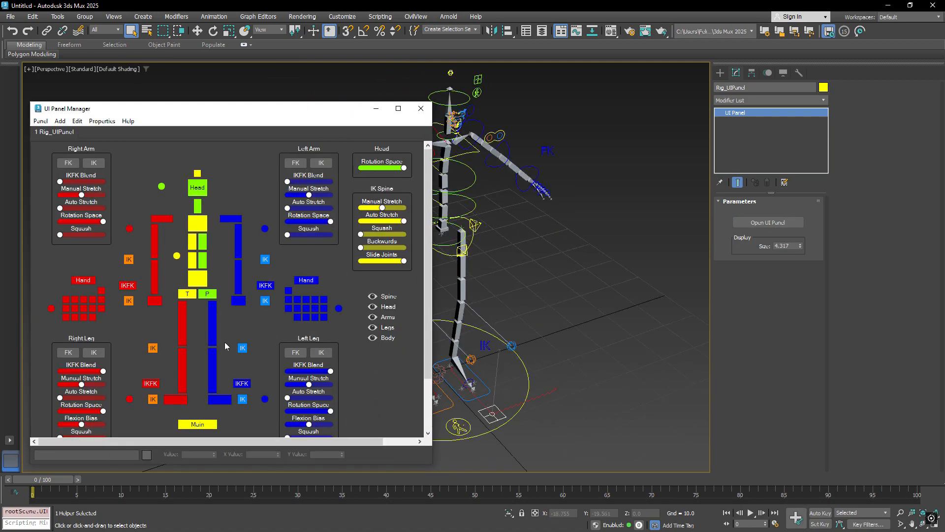
Step: Try the body panel's selection controls for the chest, right hand, pelvis, left foot, left upper arm and left forearm
left_click(201, 229)
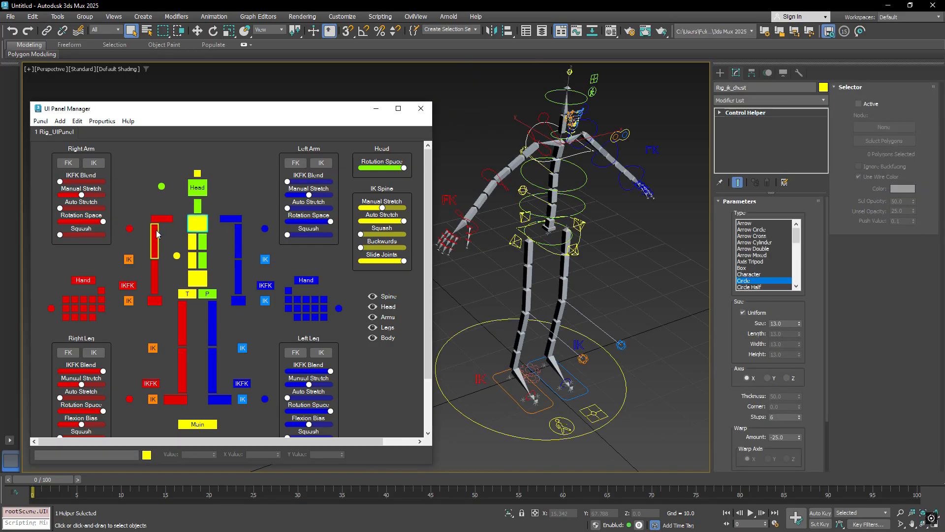
left_click(156, 300)
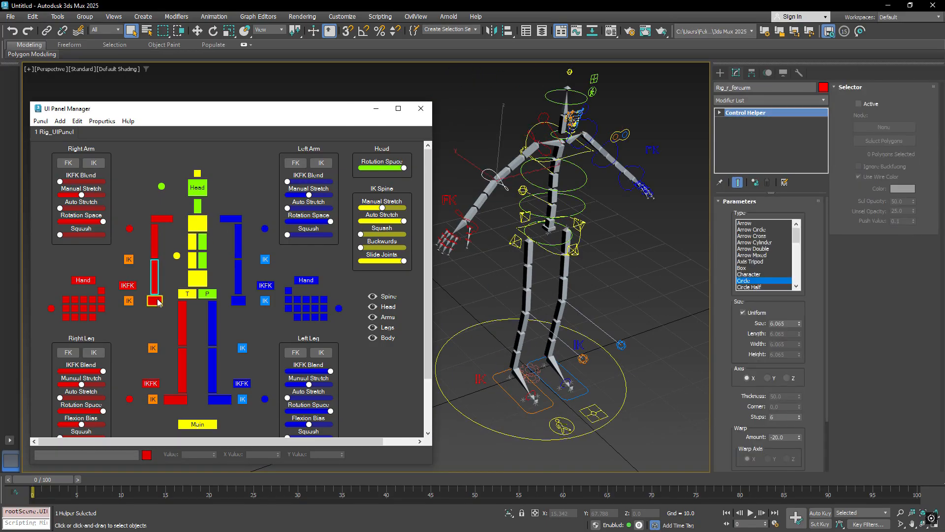
left_click(207, 293)
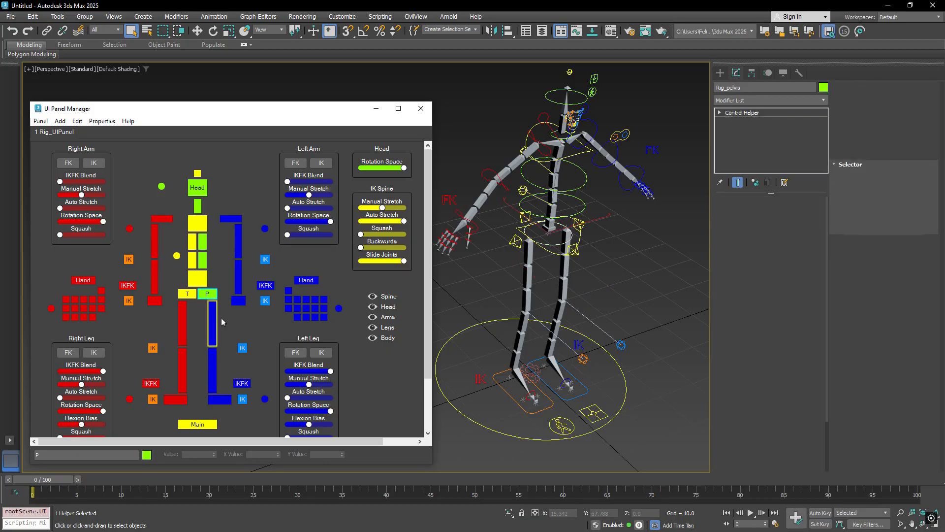
left_click(221, 399)
left_click(237, 248)
left_click(237, 269)
Step: Try the body panel's green and yellow spine controls, chest, hip and Head selection controls
left_click(202, 261)
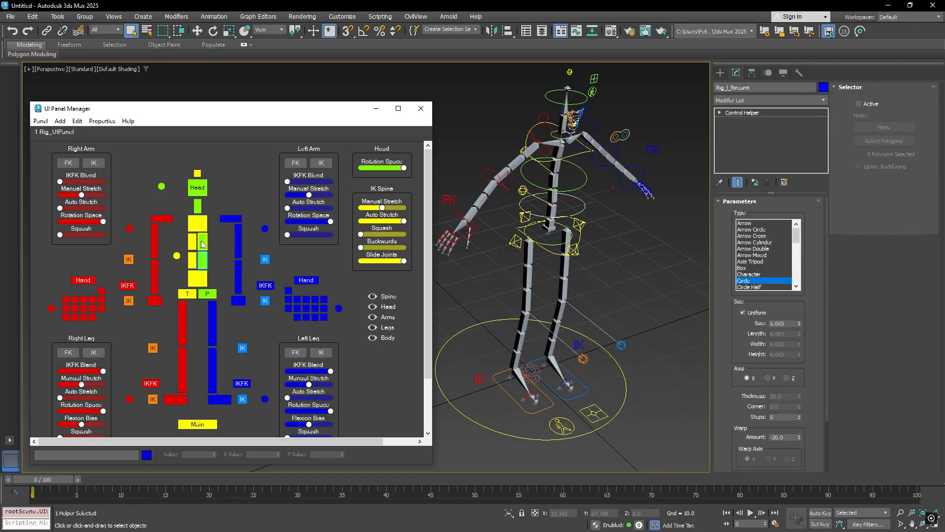
left_click(202, 243)
left_click(200, 223)
left_click(192, 242)
left_click(192, 261)
left_click(196, 278)
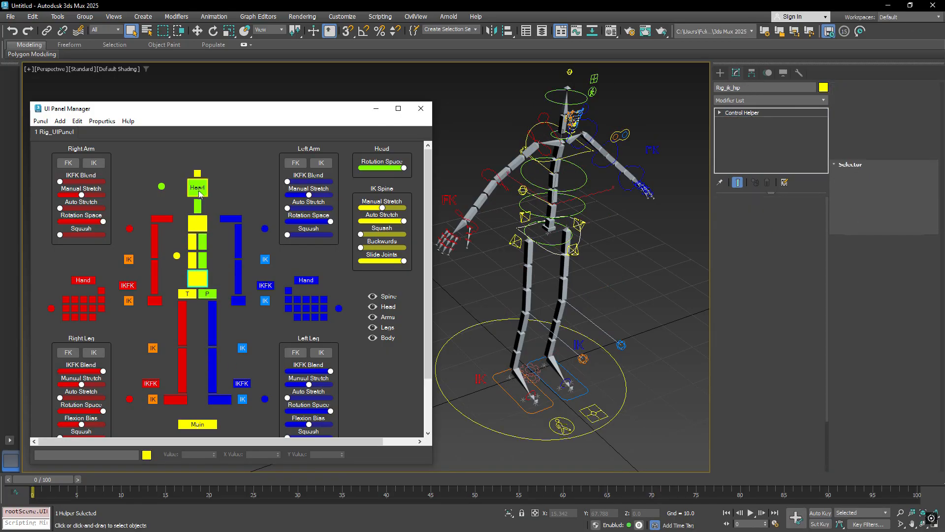
left_click(199, 190)
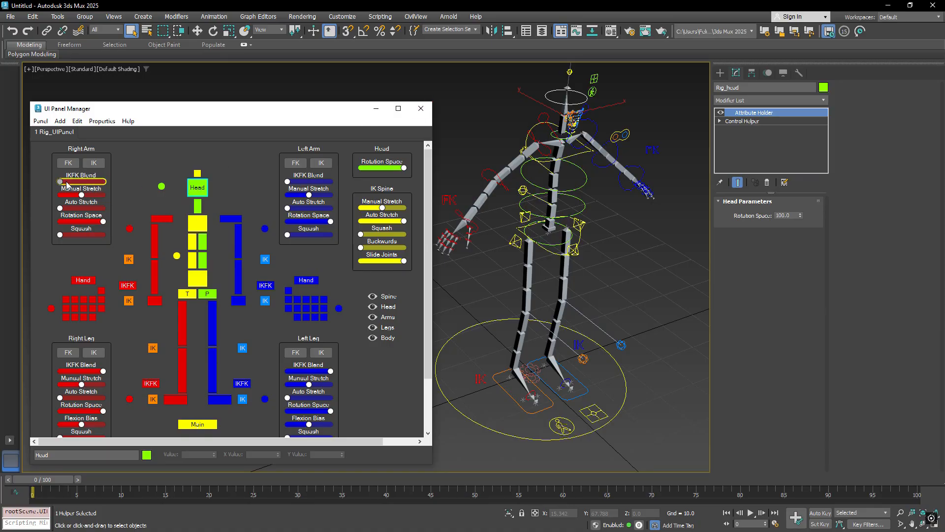
Step: Set the right arm's IKFK Blend to 0.0 and the left arm's Manual Stretch to about 1.2, and close the panel manager
left_click_drag(66, 184, 105, 188)
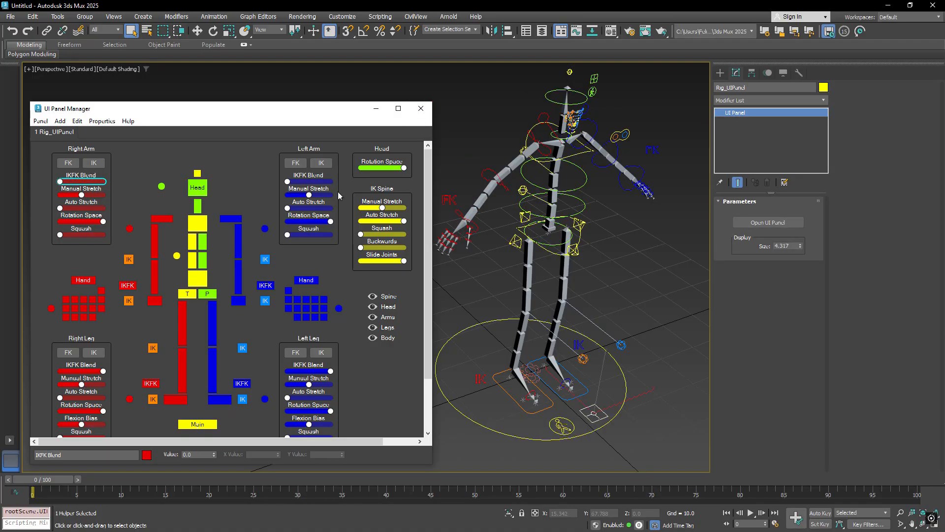
mouse_move(309, 195)
left_mouse_down()
mouse_move(327, 197)
mouse_move(315, 196)
left_mouse_up()
left_click(420, 109)
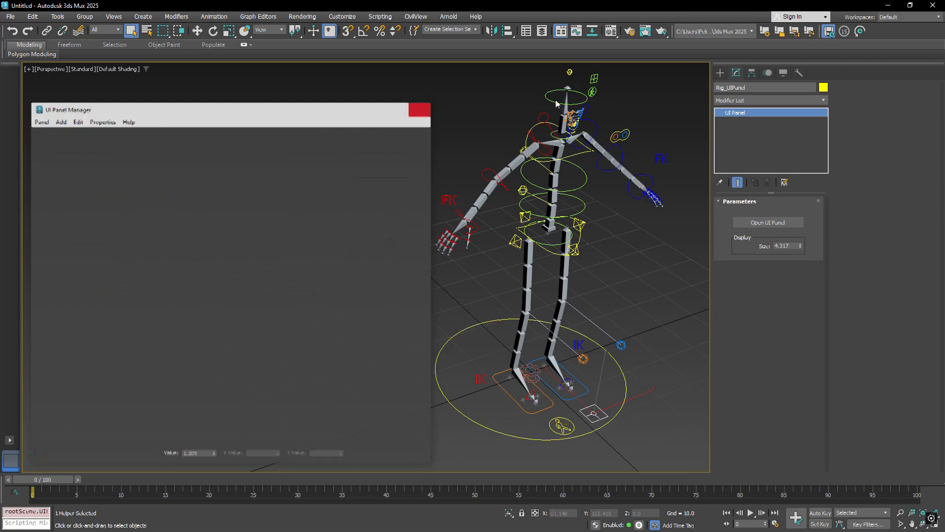
Step: Select the face panel helper beside the rig's head and open its UI panel
left_click(594, 79)
middle_click_drag(587, 194, 481, 214)
left_click(761, 223)
middle_click_drag(543, 191, 608, 213)
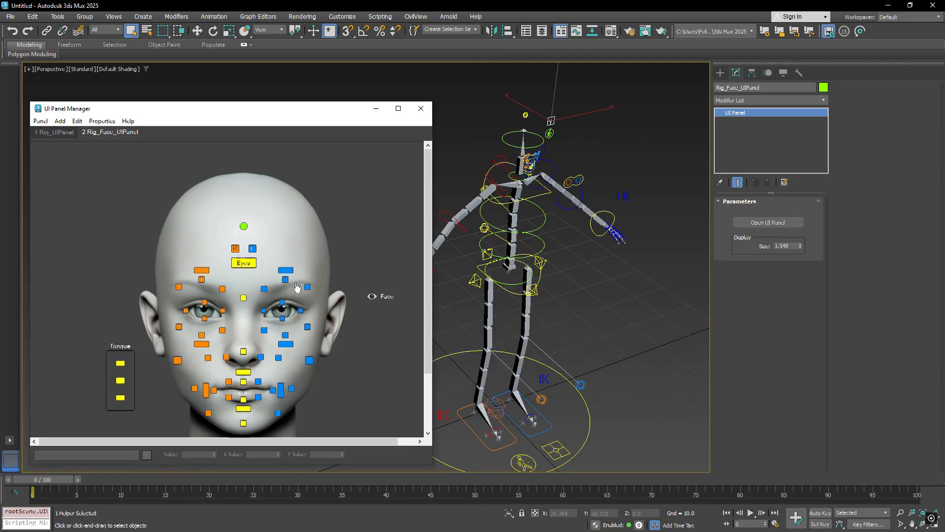
Step: Use the face panel to select left eyebrow controls, the Eyes control and a group around the left eye, and close the panel manager
middle_click_drag(296, 287, 293, 243)
left_click_drag(306, 218, 275, 250)
middle_click_drag(562, 148, 517, 167)
scroll(515, 183, "up", 5)
scroll(514, 184, "down", 2)
scroll(516, 167, "up", 2)
middle_click_drag(523, 271, 538, 247, "alt")
left_click(239, 219)
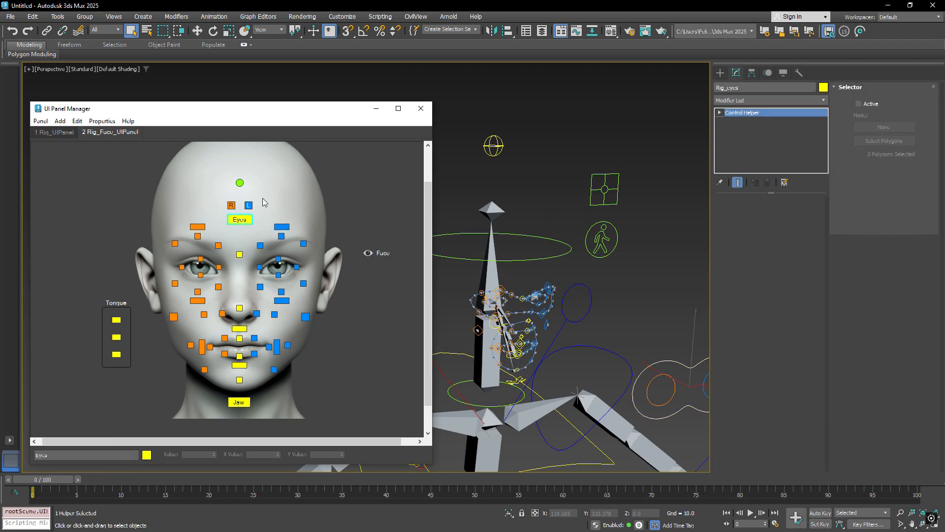
left_click_drag(250, 263, 312, 306)
left_click(421, 109)
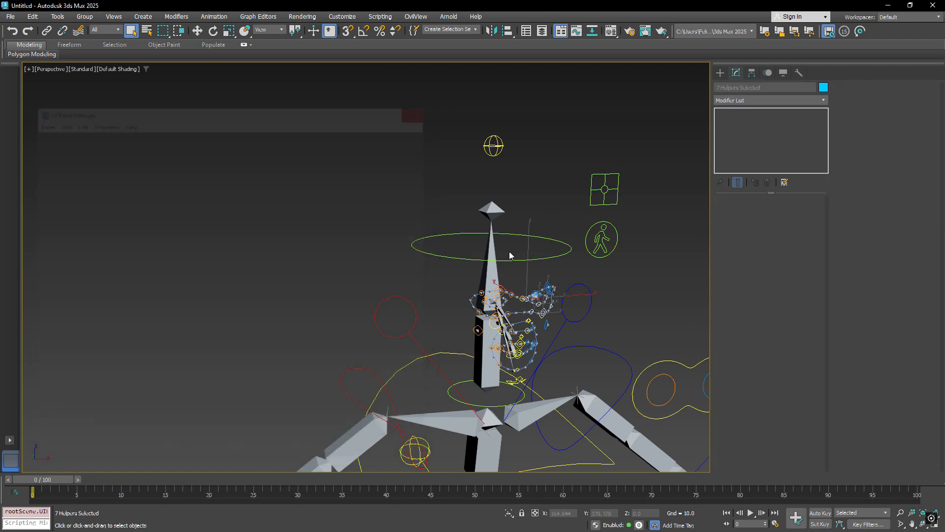
Step: Create a second Rig object beside the first rig with a size of about 73.309
scroll(510, 255, "down", 5)
middle_click_drag(510, 255, 339, 265)
scroll(381, 177, "down", 3)
left_click(720, 73)
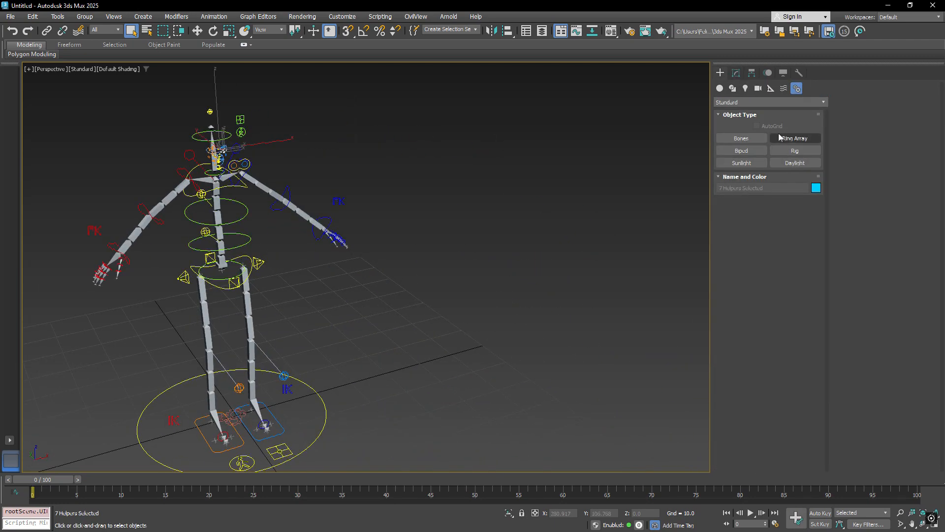
left_click(794, 150)
left_click_drag(442, 379, 478, 266)
right_click(479, 266)
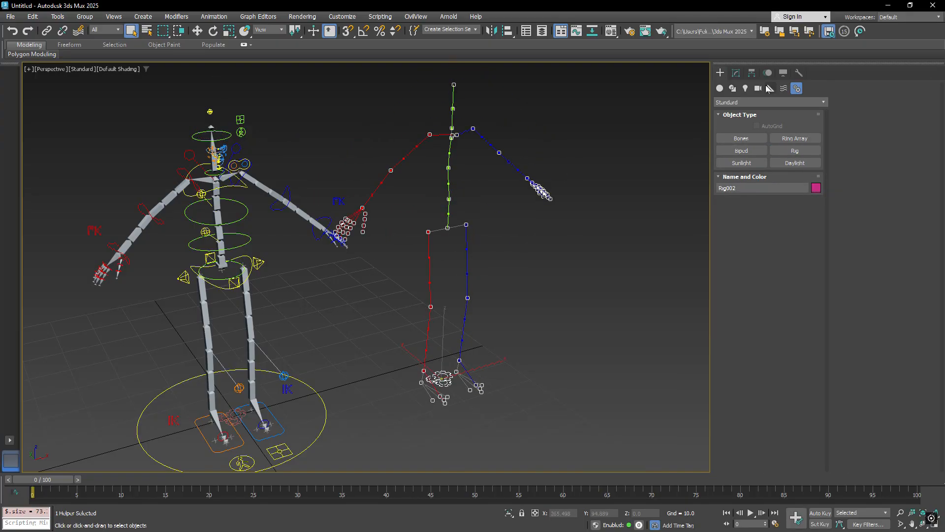
Step: Enable the Face option with the Morpher type on the second rig and create it
left_click(735, 73)
left_click(857, 260)
left_click(857, 238)
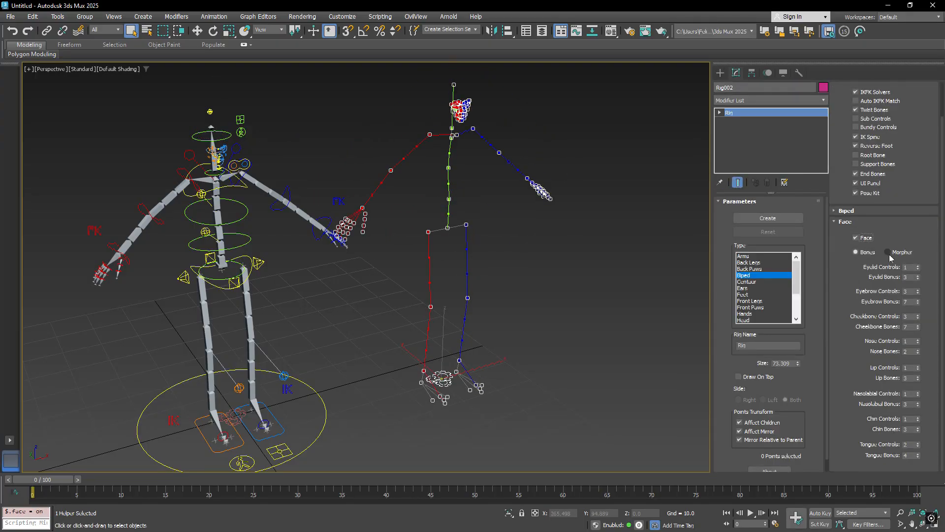
left_click(890, 252)
left_click(786, 220)
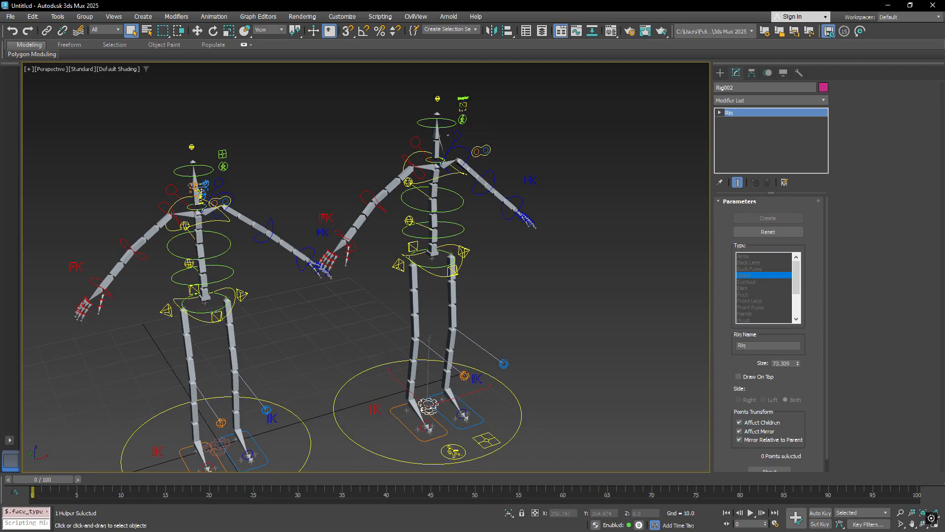
Step: In the second rig's face panel, adjust L Eyebrow Start, both lip corners and Bottom Lip, and set Tongue to about [36, -14]
left_click(202, 183)
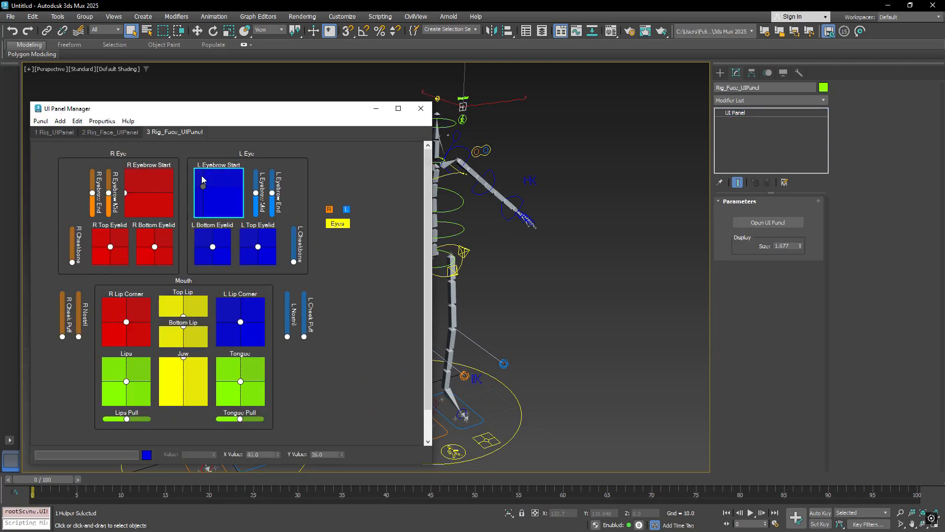
left_click_drag(223, 203, 223, 203)
left_click_drag(226, 318, 252, 327)
mouse_move(171, 338)
left_mouse_down()
mouse_move(187, 346)
mouse_move(181, 338)
left_mouse_up()
mouse_move(132, 323)
left_mouse_down()
mouse_move(142, 329)
mouse_move(133, 315)
left_mouse_up()
left_click_drag(229, 377, 249, 384)
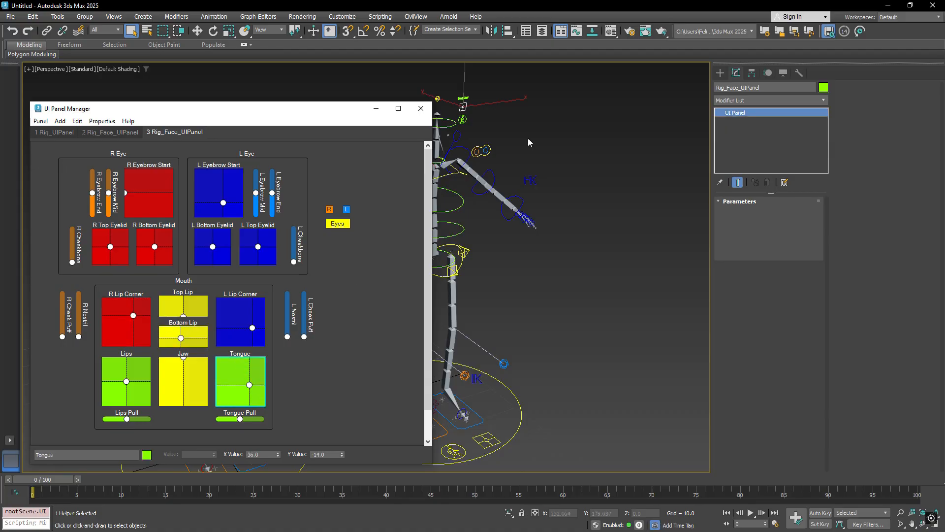
Step: Select the Morpher text above the second rig's head to show its channels, and adjust L Top Eyelid in the face panel
middle_click_drag(487, 97, 545, 143)
scroll(502, 110, "up", 3)
left_click(510, 144)
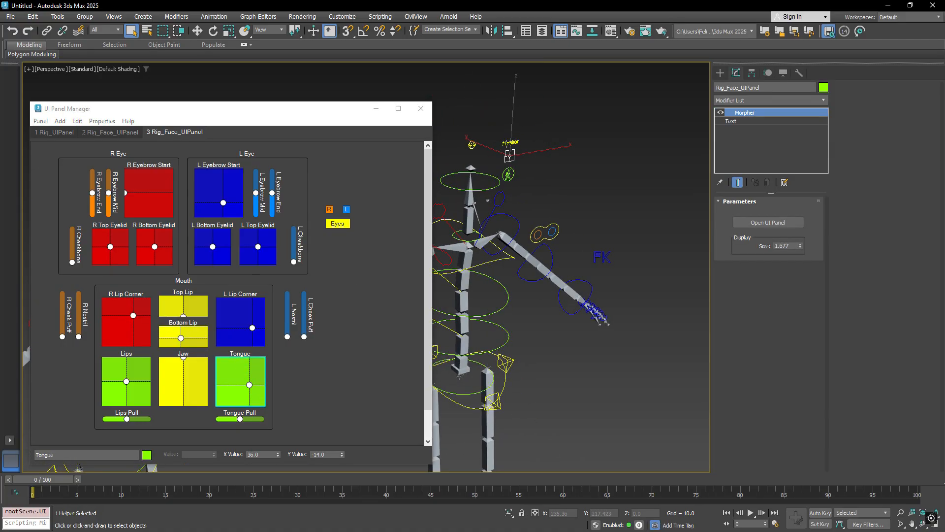
scroll(527, 127, "up", 4)
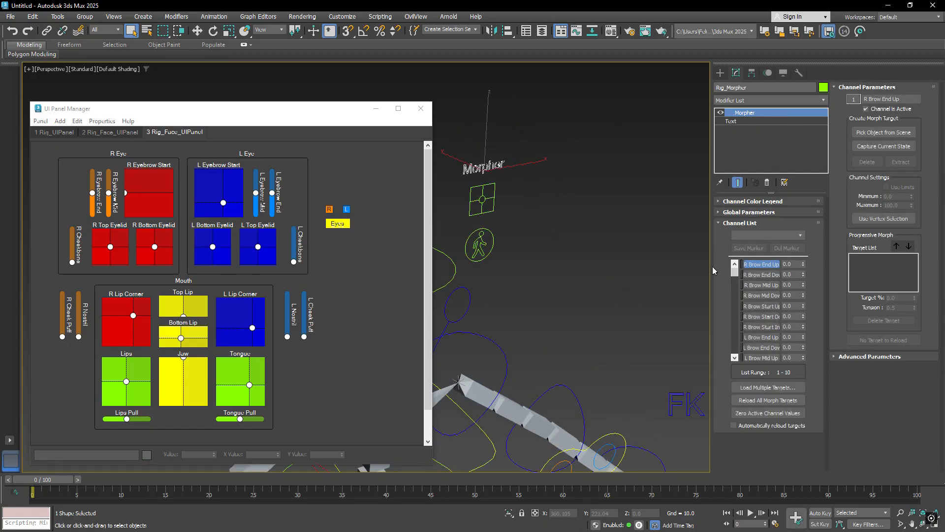
middle_click_drag(508, 192, 531, 184)
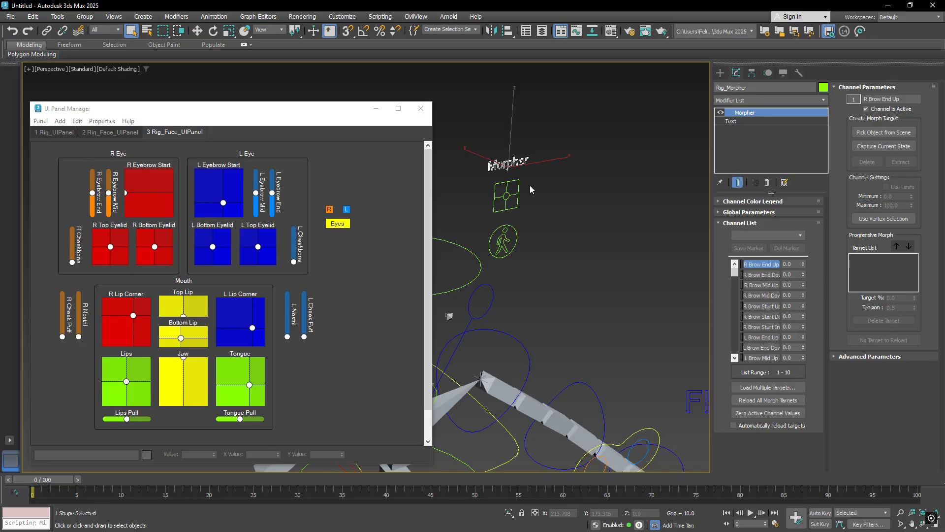
left_click(264, 247)
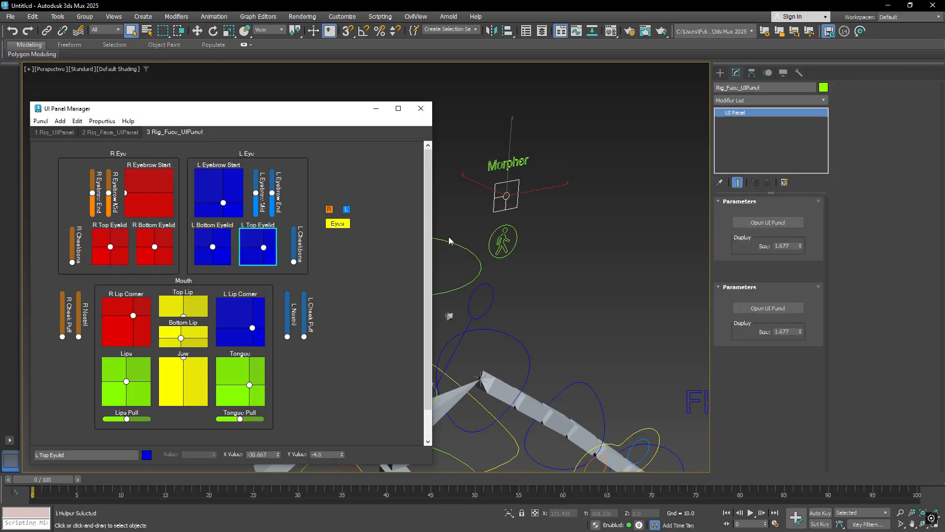